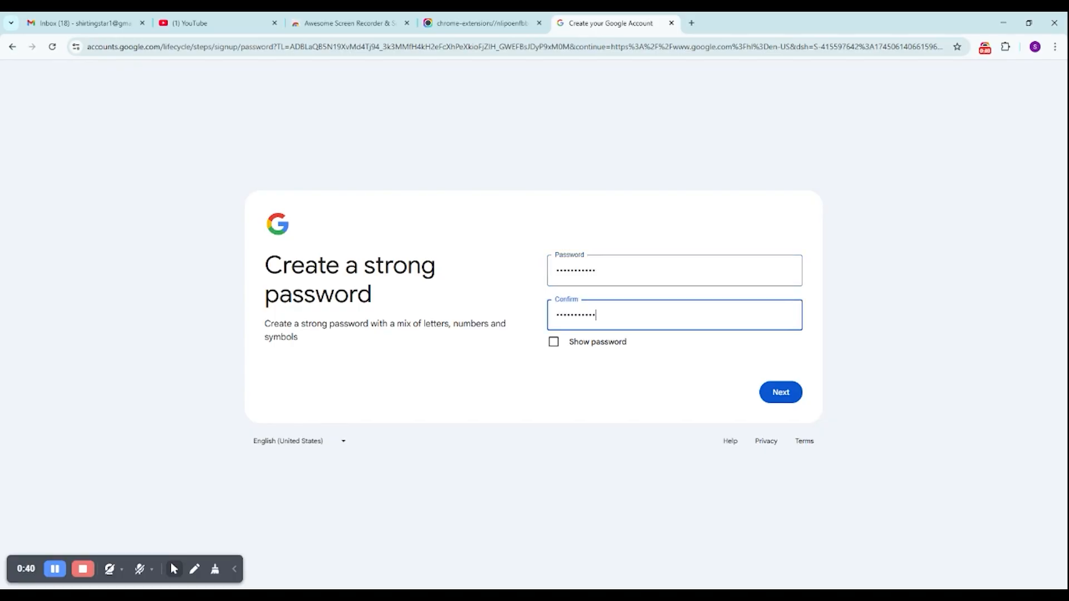
Step: Submit the new account password and enter the SMS verification code
key("Return")
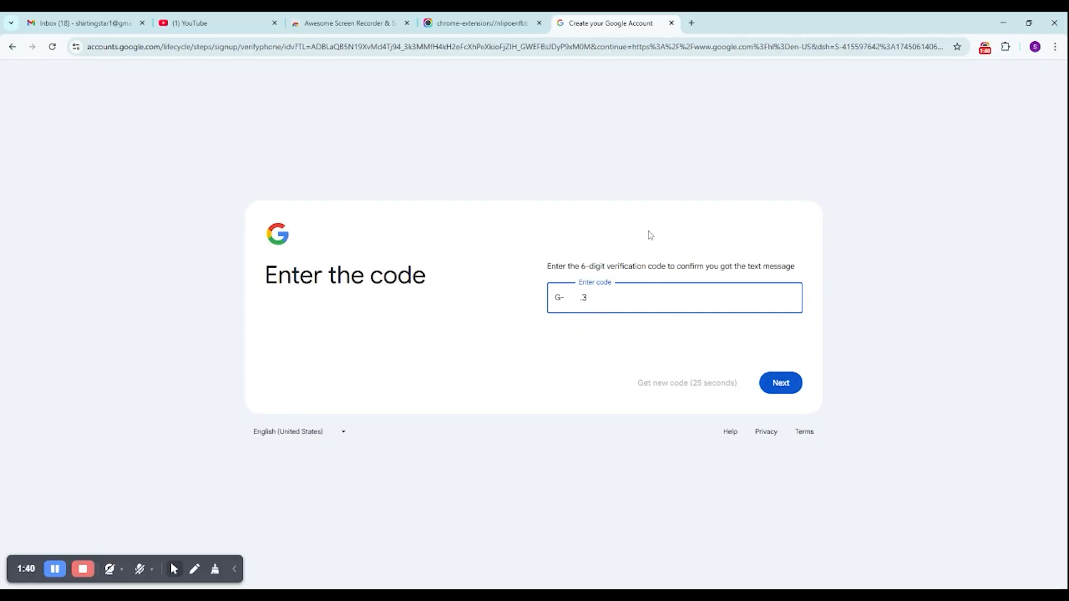
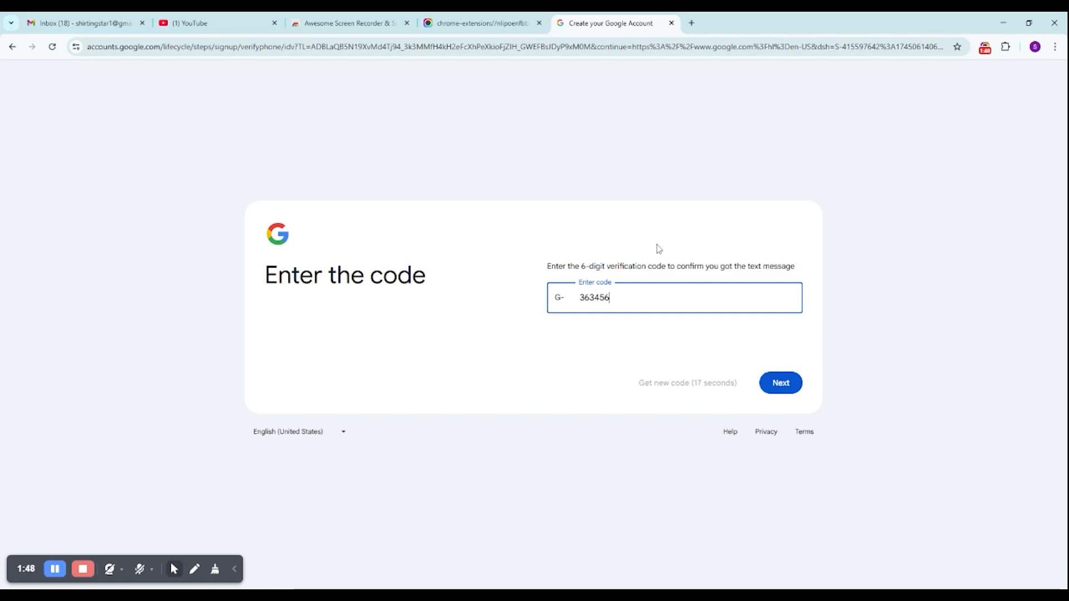
left_click(779, 383)
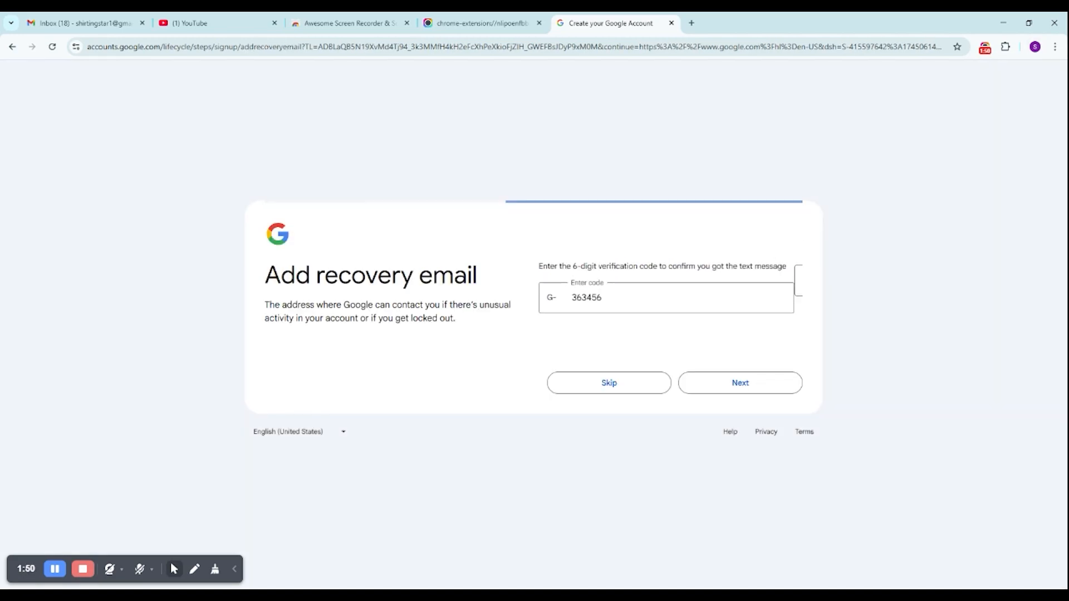
Step: Skip the recovery email, confirm the account review and agree to Privacy and Terms
left_click(648, 384)
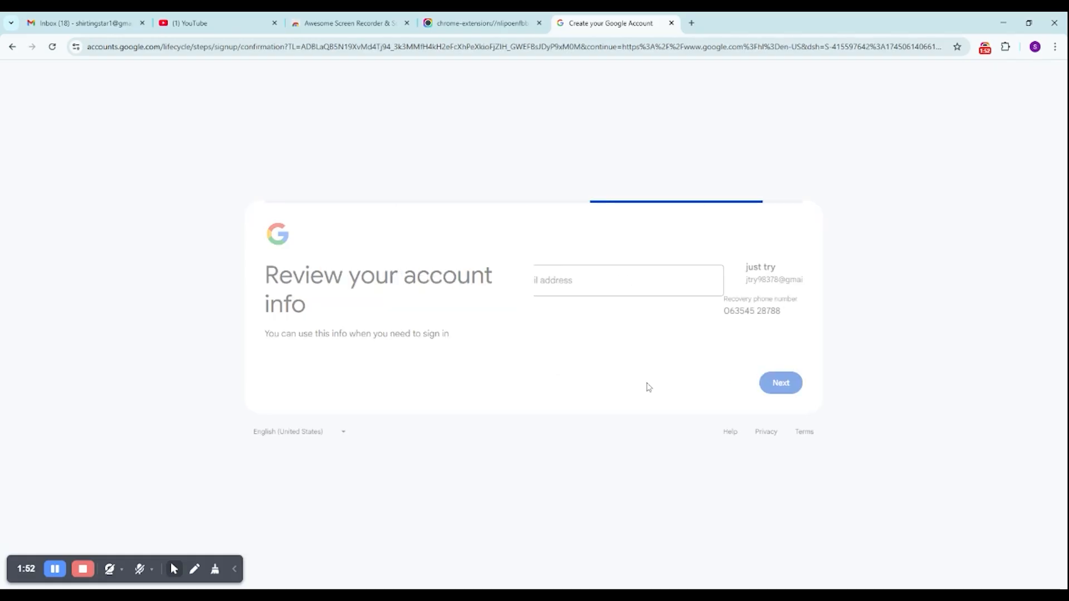
left_click(785, 389)
scroll(840, 563, "down", 5)
left_click(787, 508)
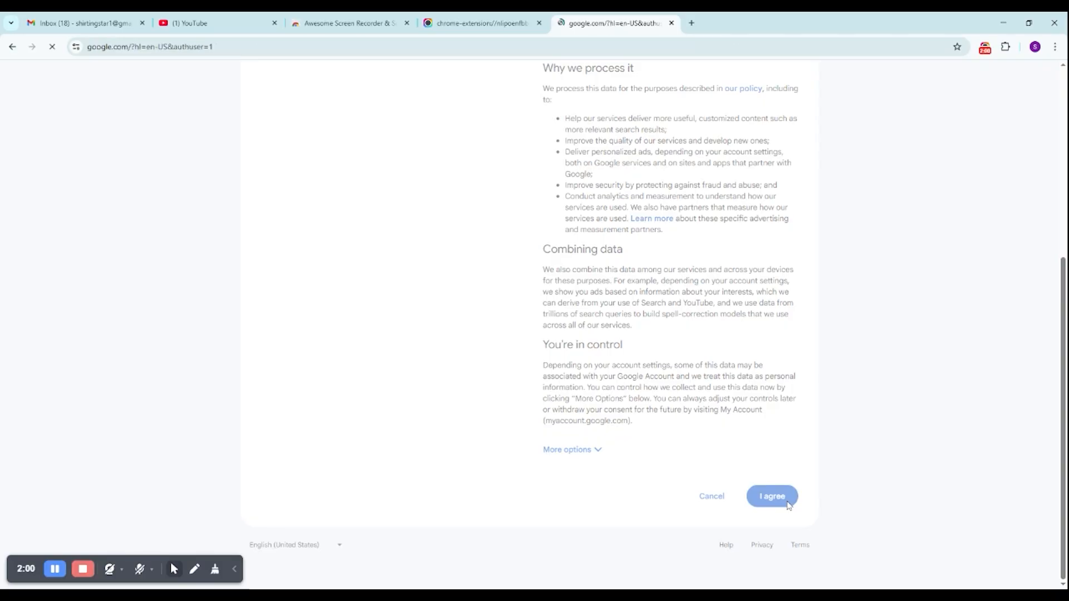
Step: Start YouTube's account switch and switch Google to the just try account in a new tab
left_click(1050, 77)
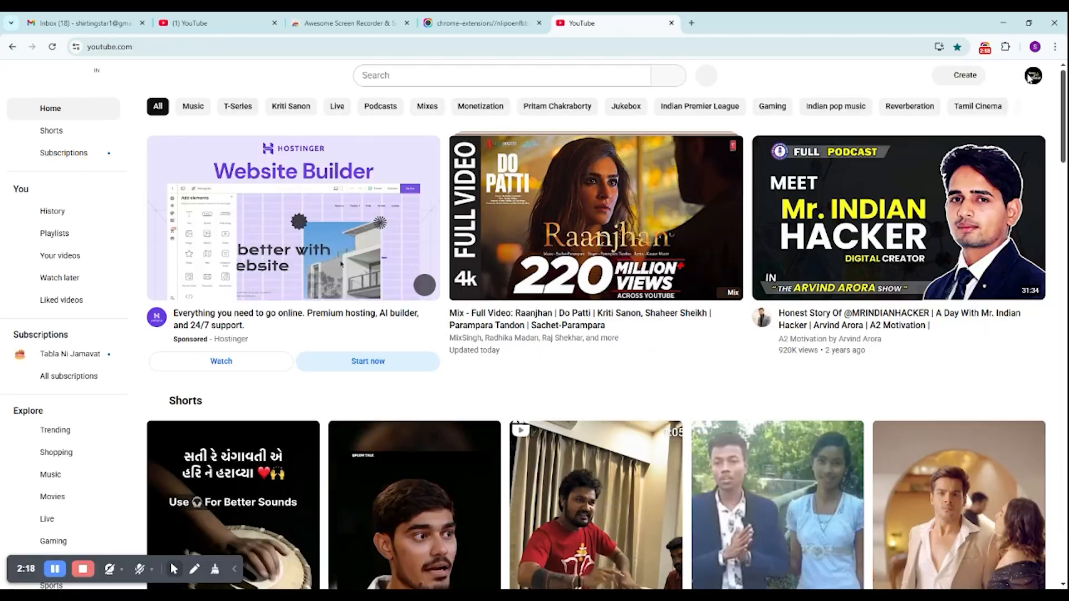
left_click(1033, 75)
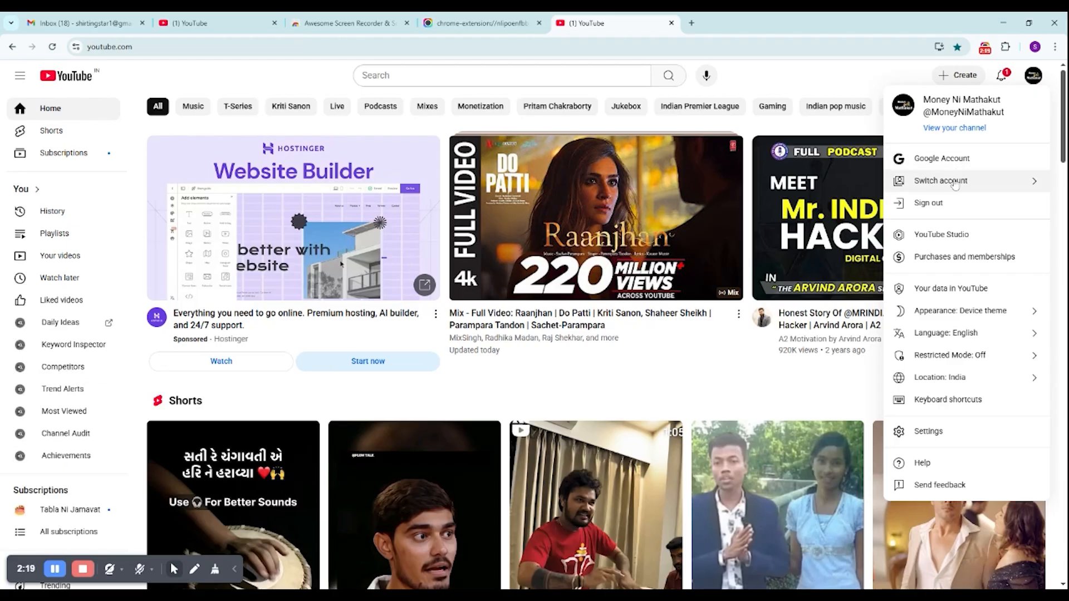
left_click(1003, 181)
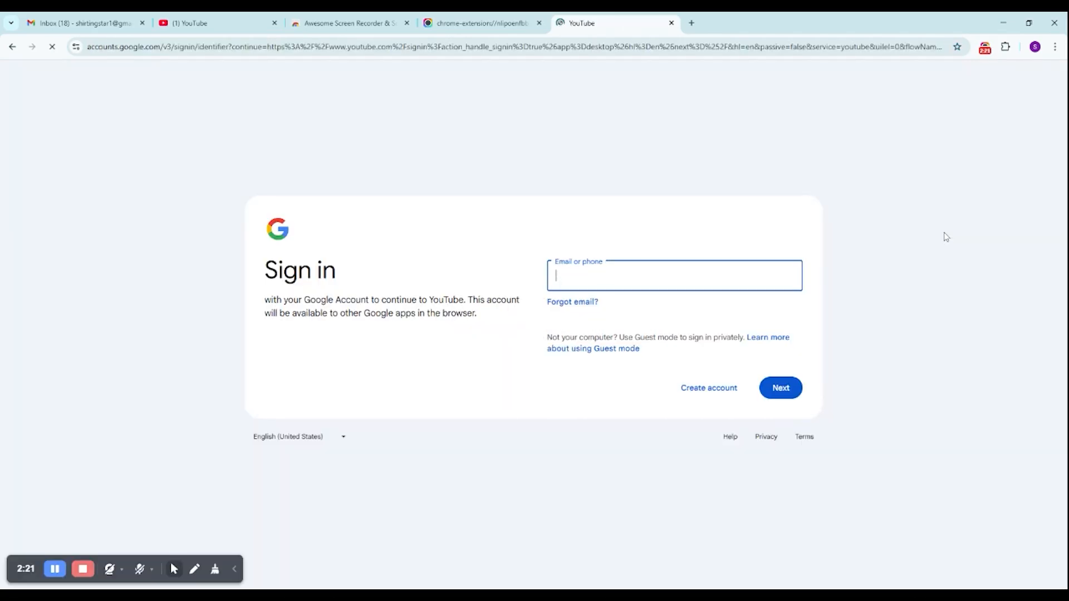
left_click(691, 23)
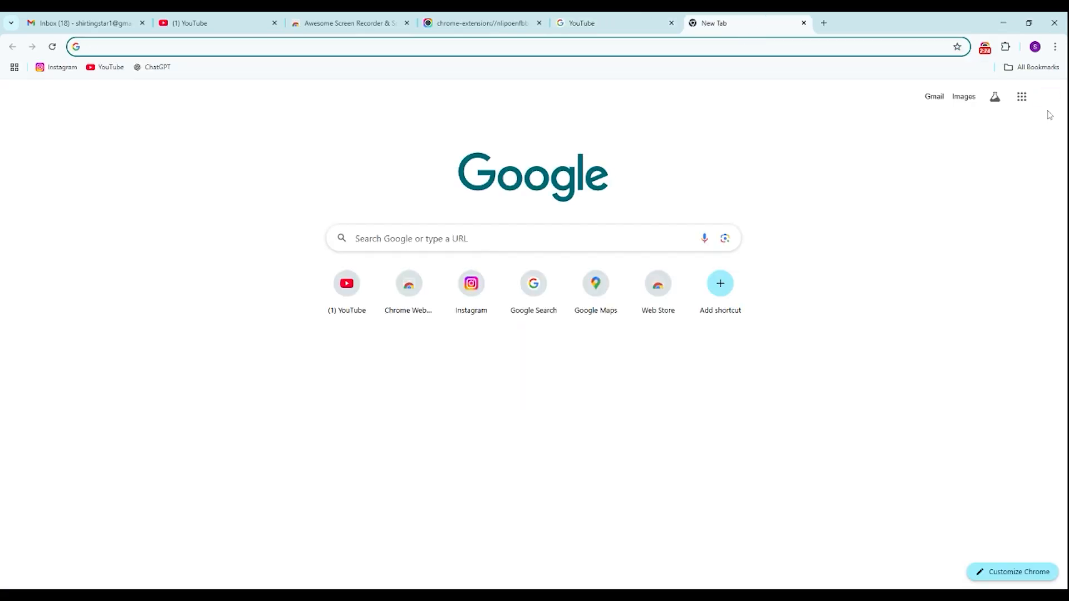
left_click(1049, 97)
left_click(903, 315)
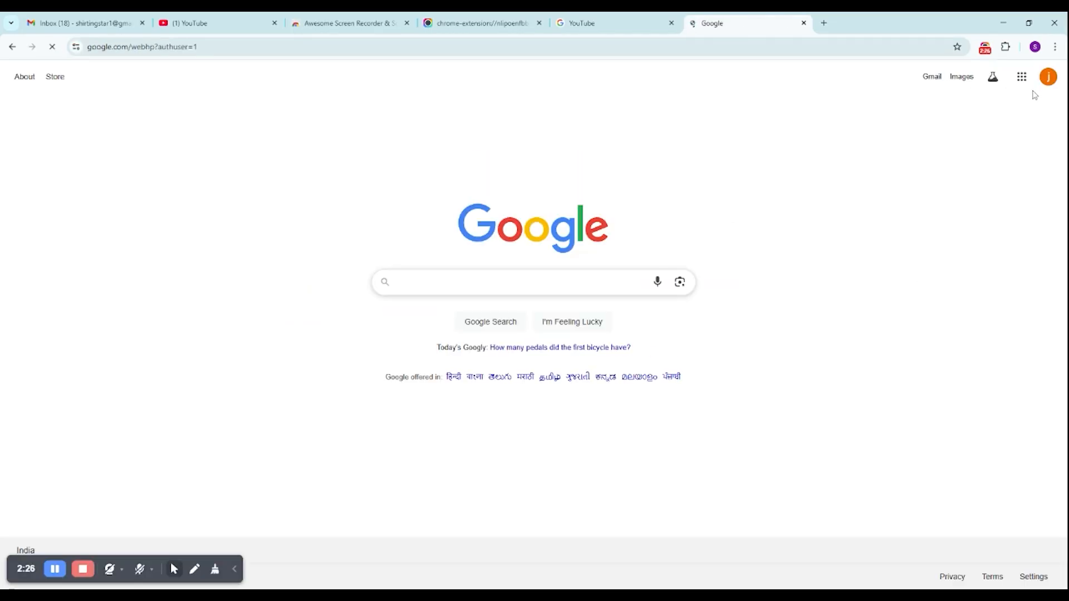
Step: Copy the new account's email address and enter it in YouTube's sign-in
left_click(1049, 77)
triple_click(952, 111)
key("ctrl+c")
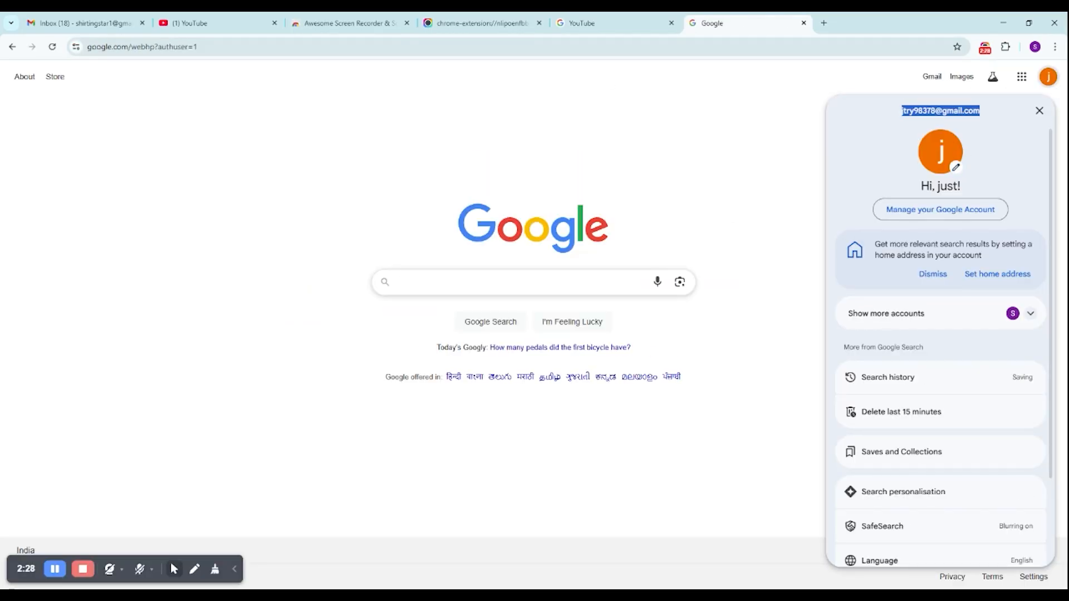
left_click(582, 23)
key("ctrl+v")
left_click(782, 388)
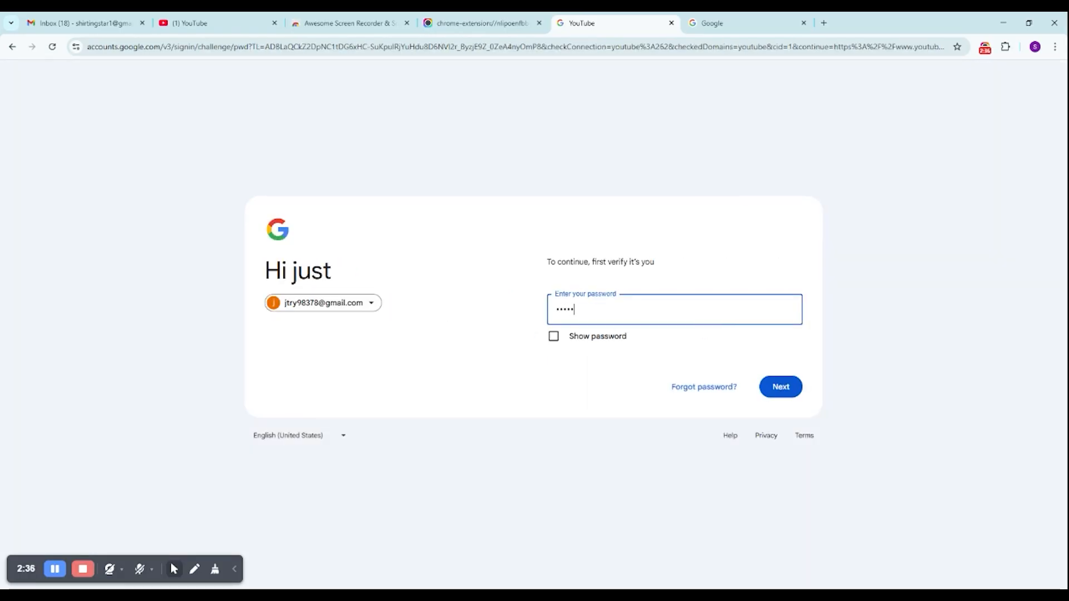
Step: Replace the password entry with the account password and sign in
key("ctrl+a")
type("••")
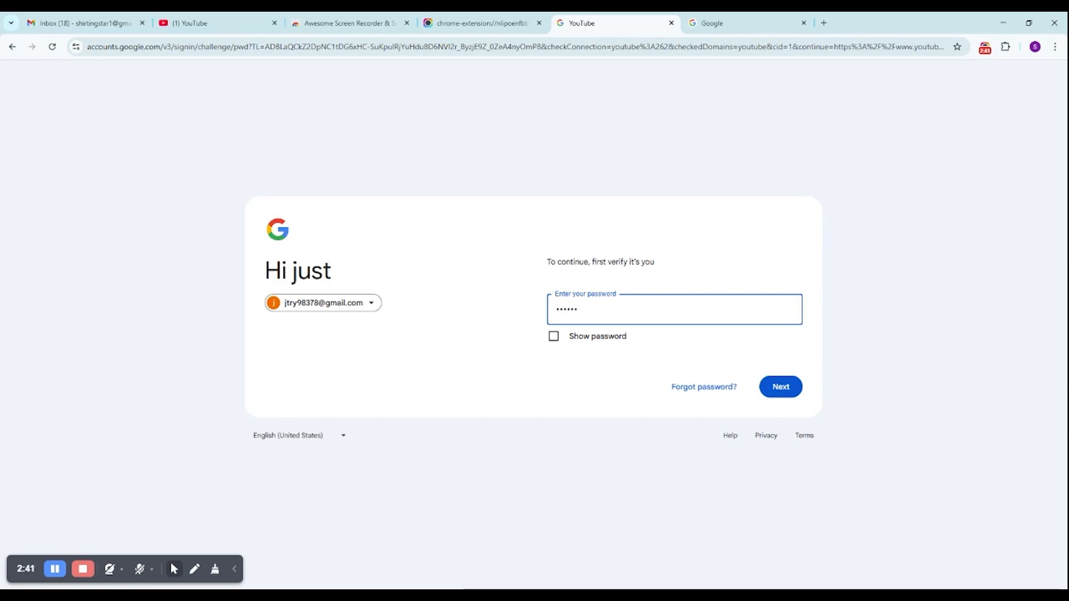
type("•")
key("Return")
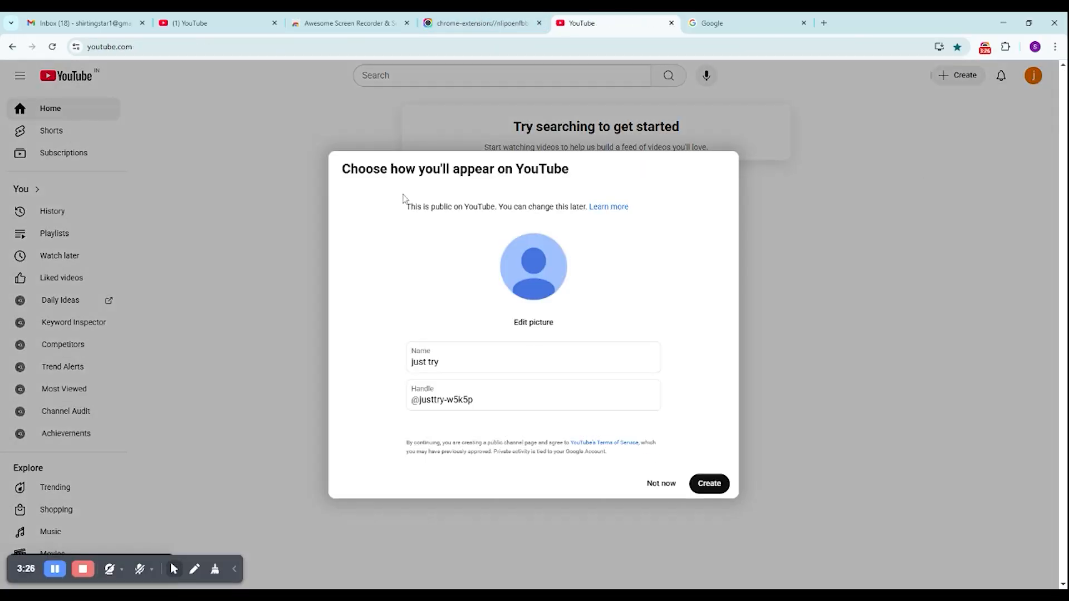
left_click(657, 484)
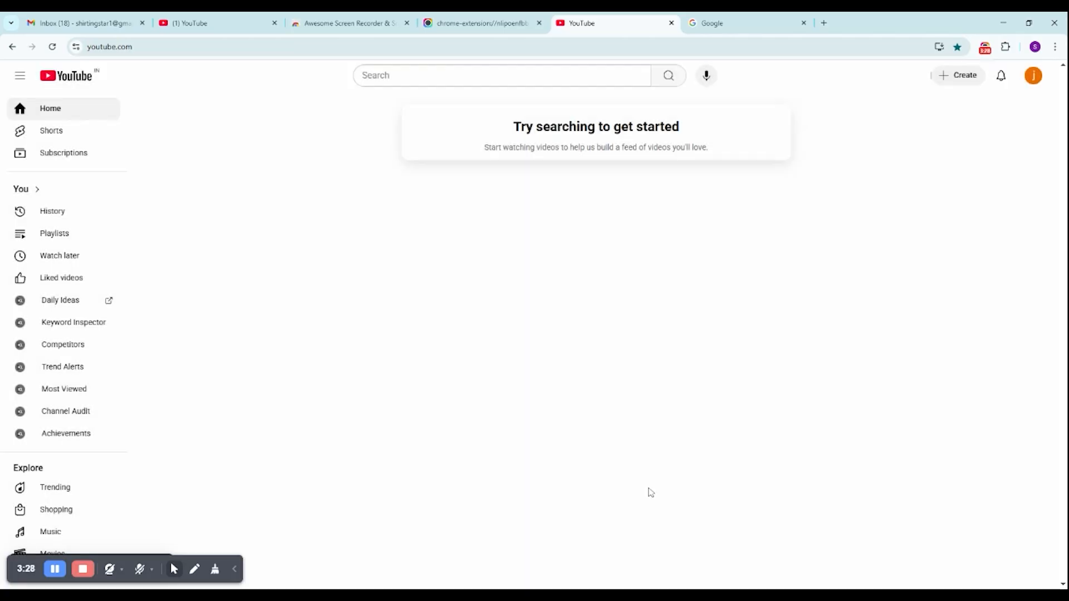
left_click(1031, 79)
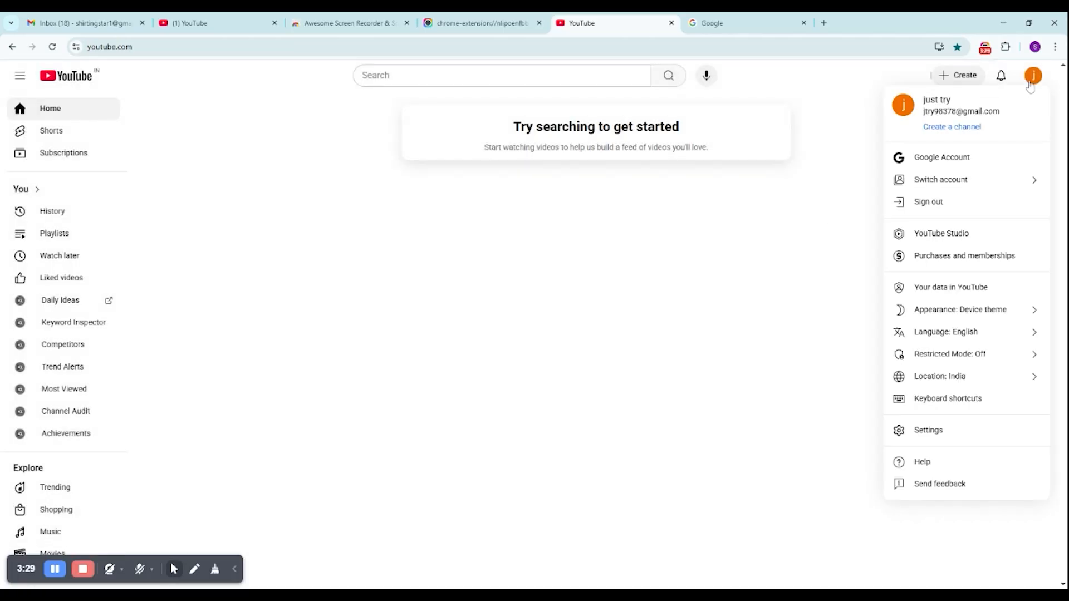
left_click(941, 128)
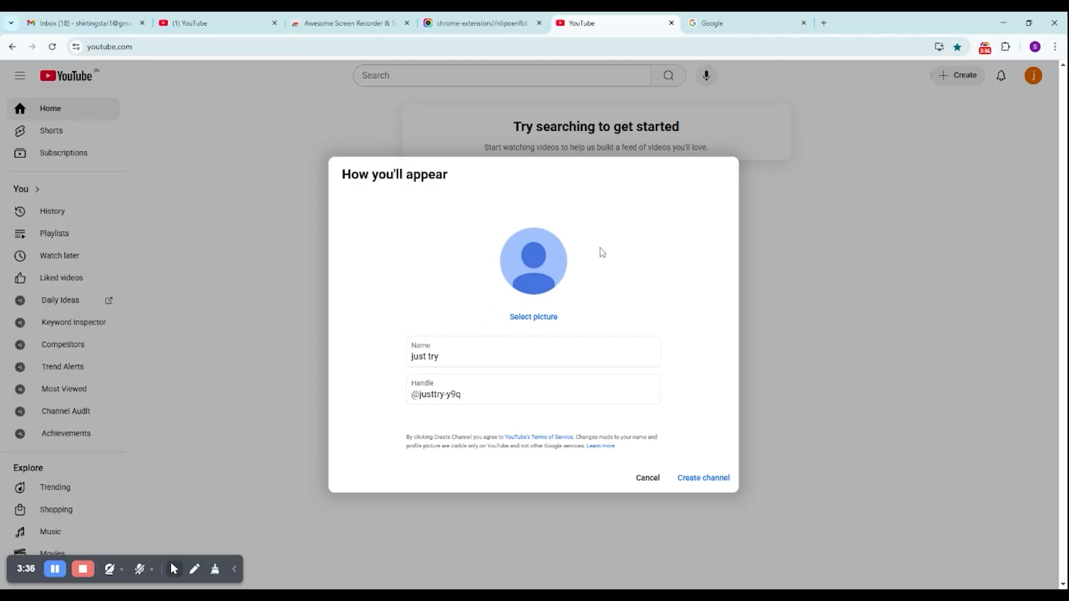
left_click(405, 401)
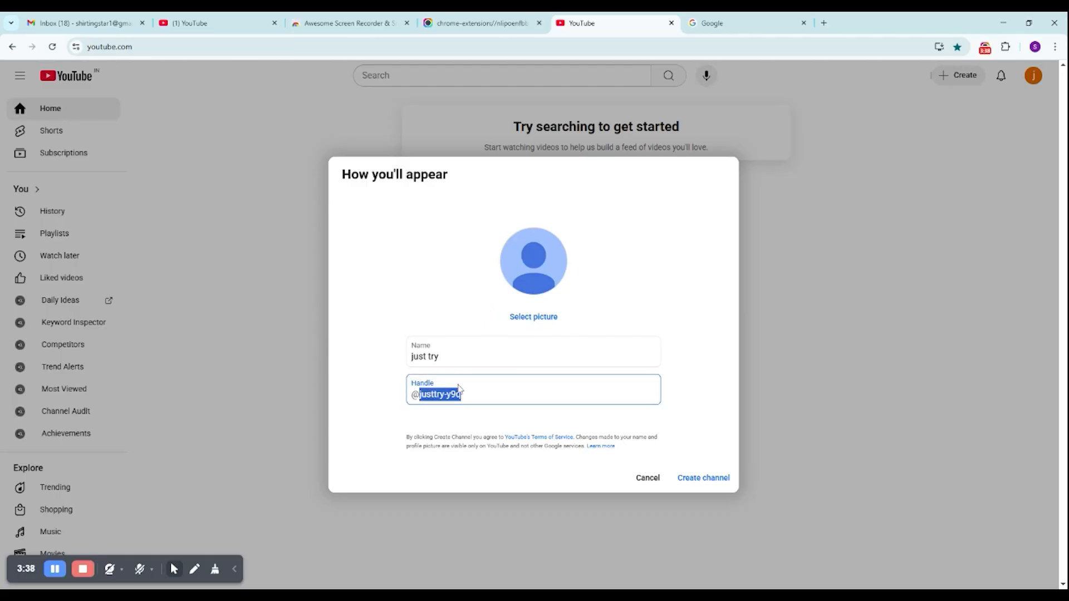
left_click(439, 357)
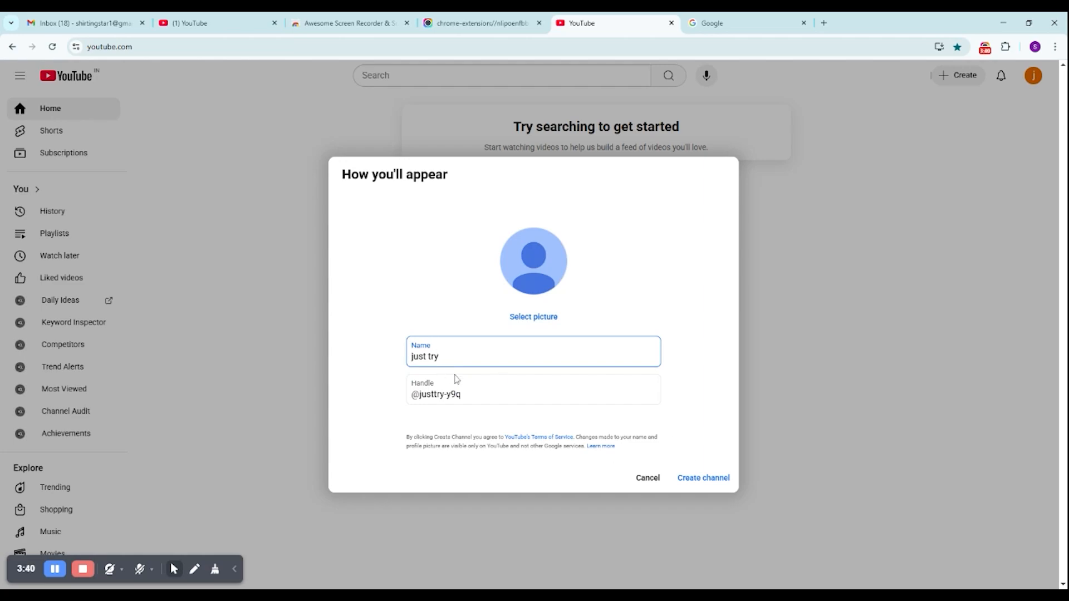
left_click(728, 478)
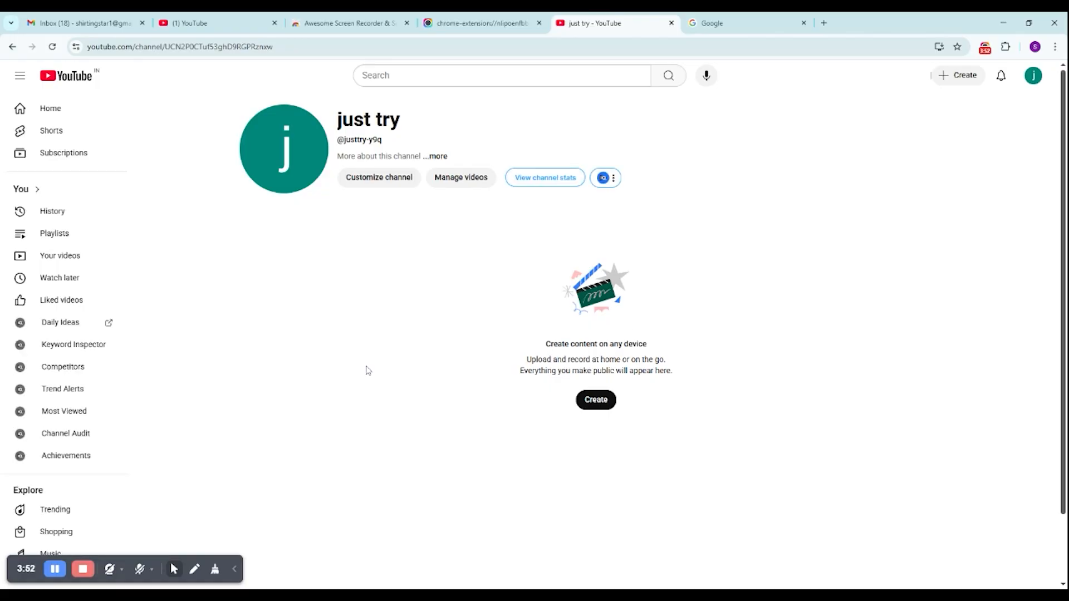
Step: Enter YouTube Studio via Manage videos, dismiss the welcome dialog and reach Customization
left_click(465, 177)
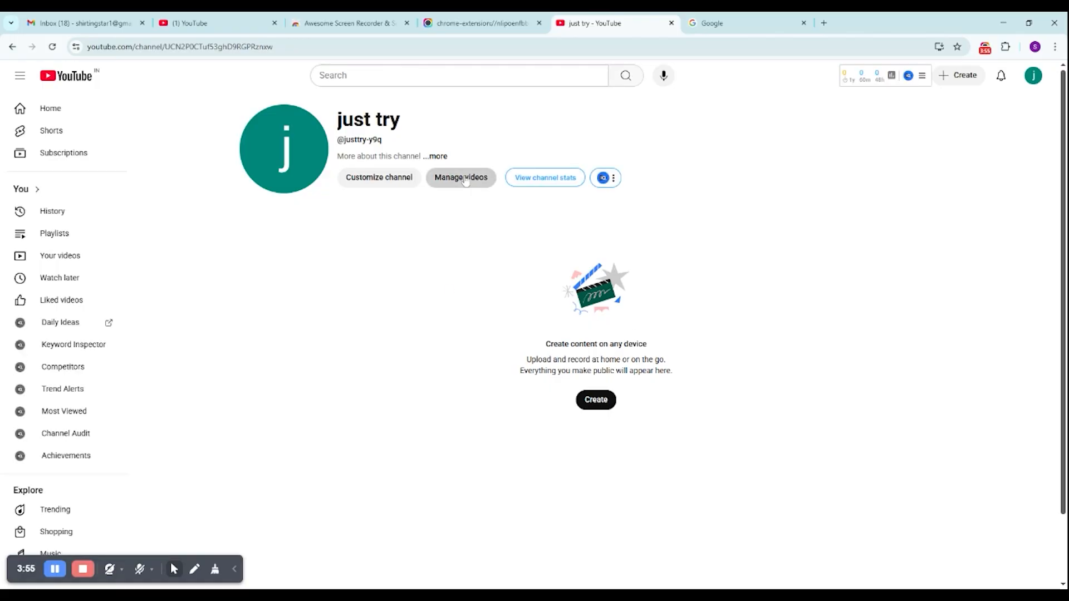
mouse_move(172, 549)
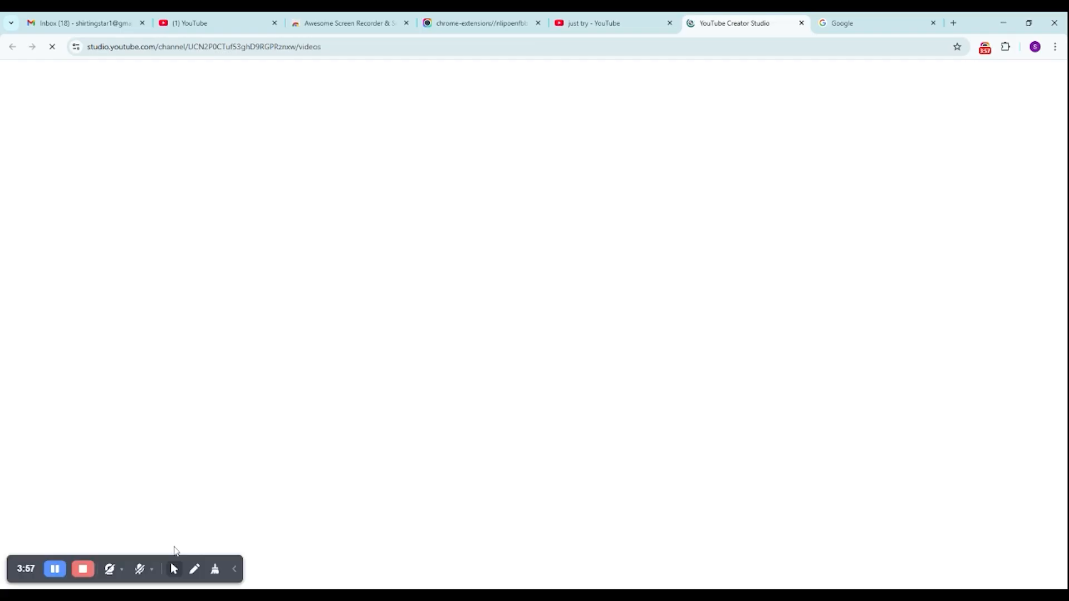
left_click(529, 440)
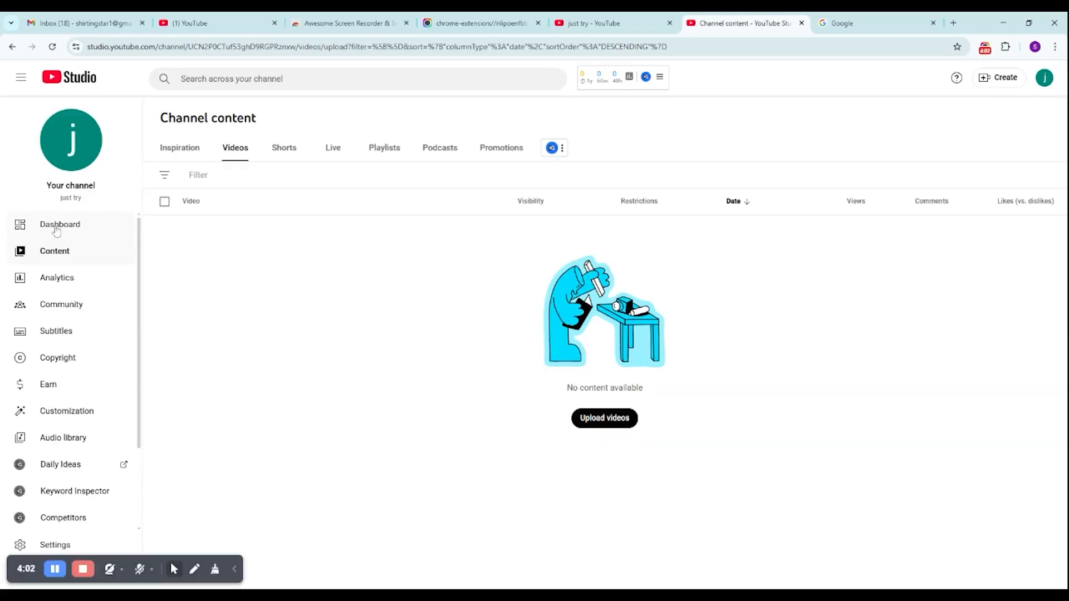
left_click(71, 421)
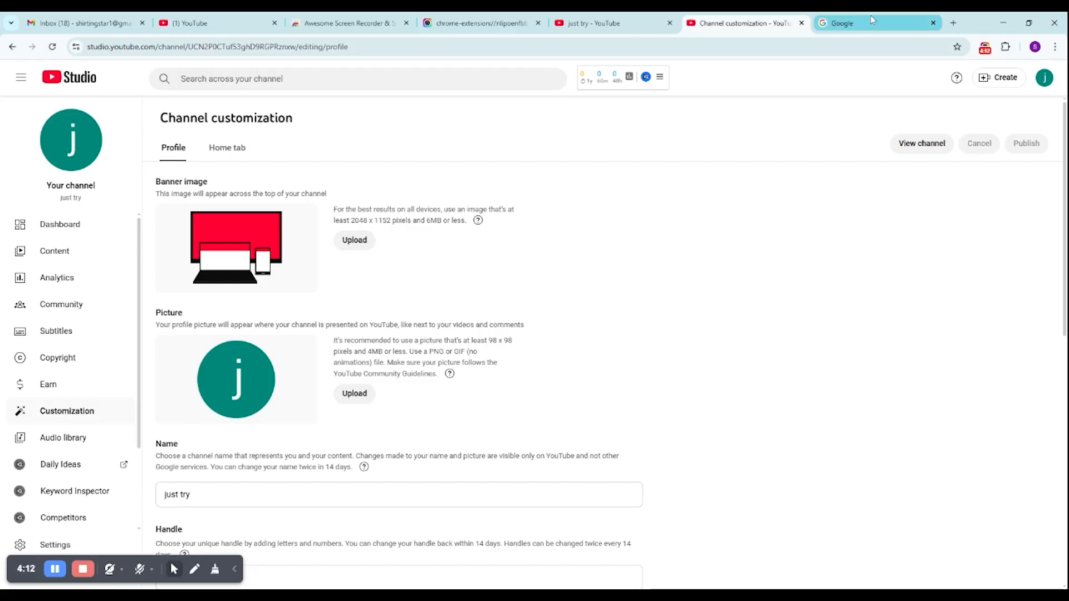
Step: Upload the downloaded channel-art image as the banner and shift its crop area upward
left_click(954, 23)
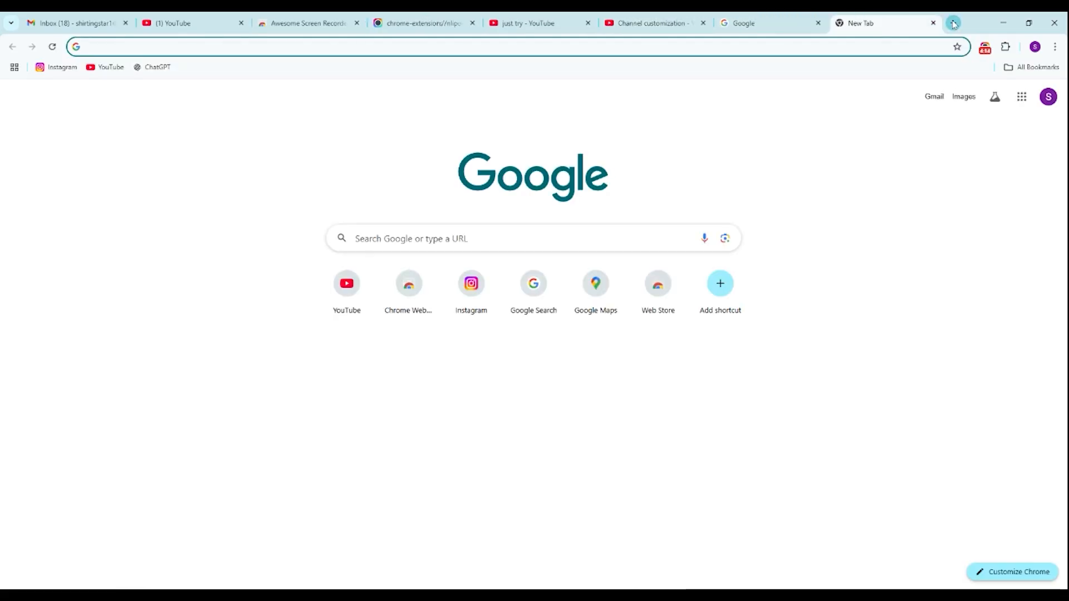
type("youtube")
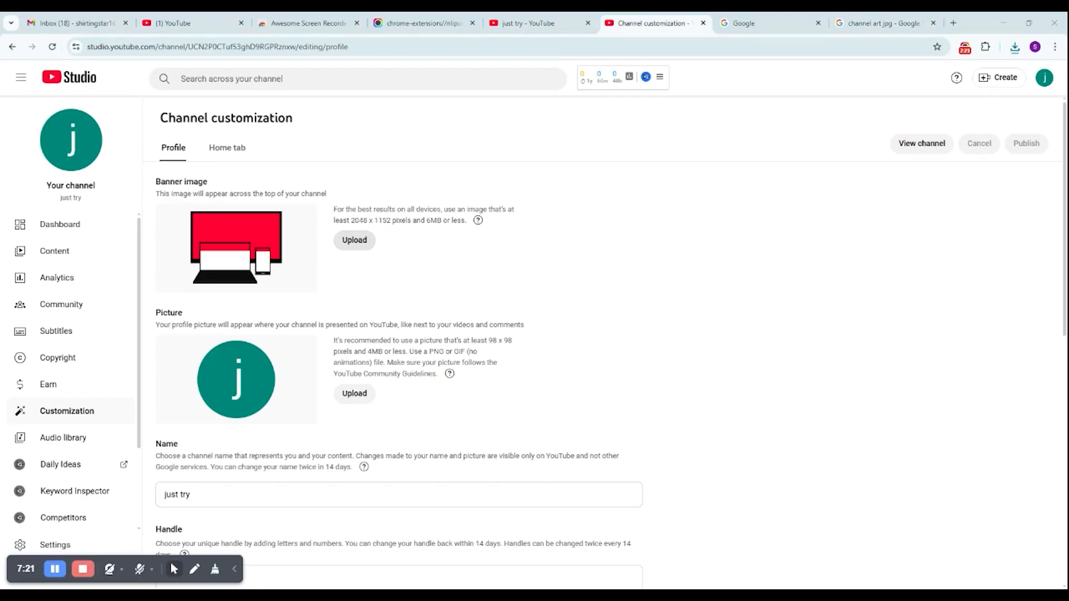
left_click(642, 342)
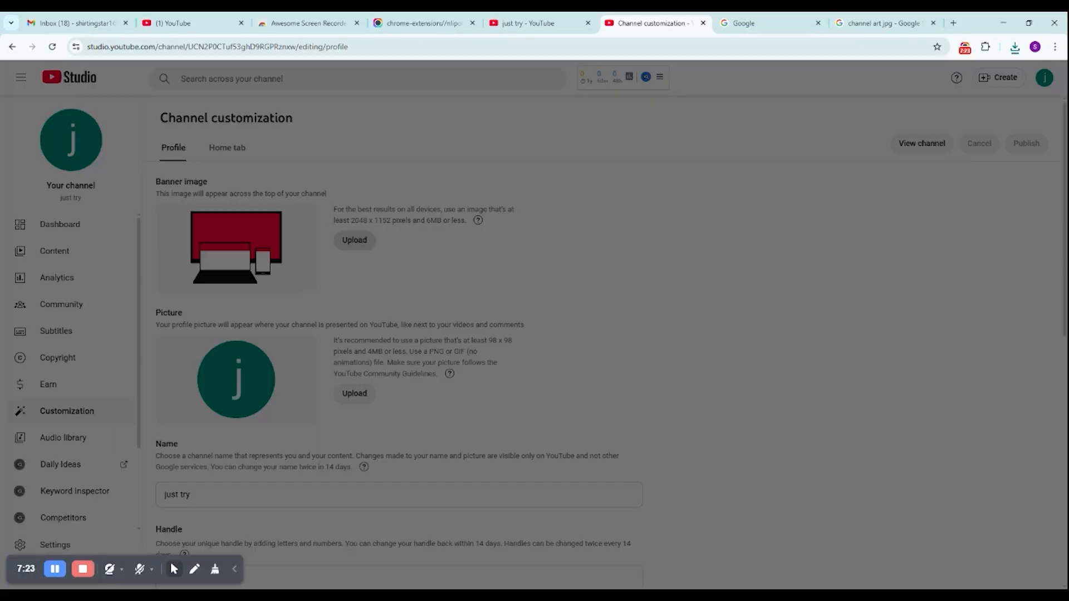
left_click_drag(585, 309, 589, 290)
Step: Apply the banner crop and set the neon Just TRY image as the profile picture
left_click(769, 529)
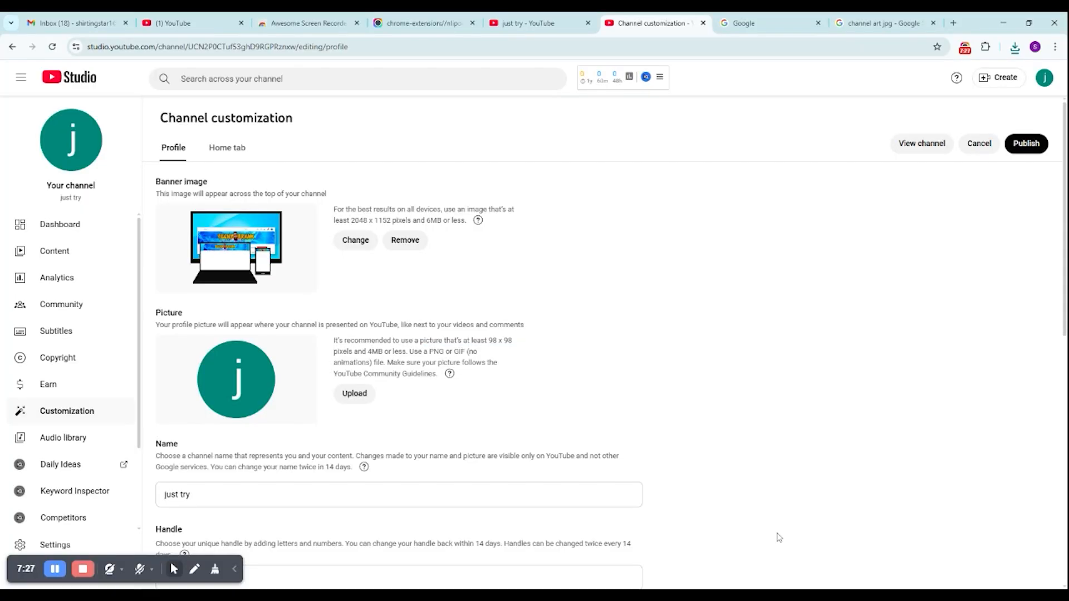
left_click(350, 396)
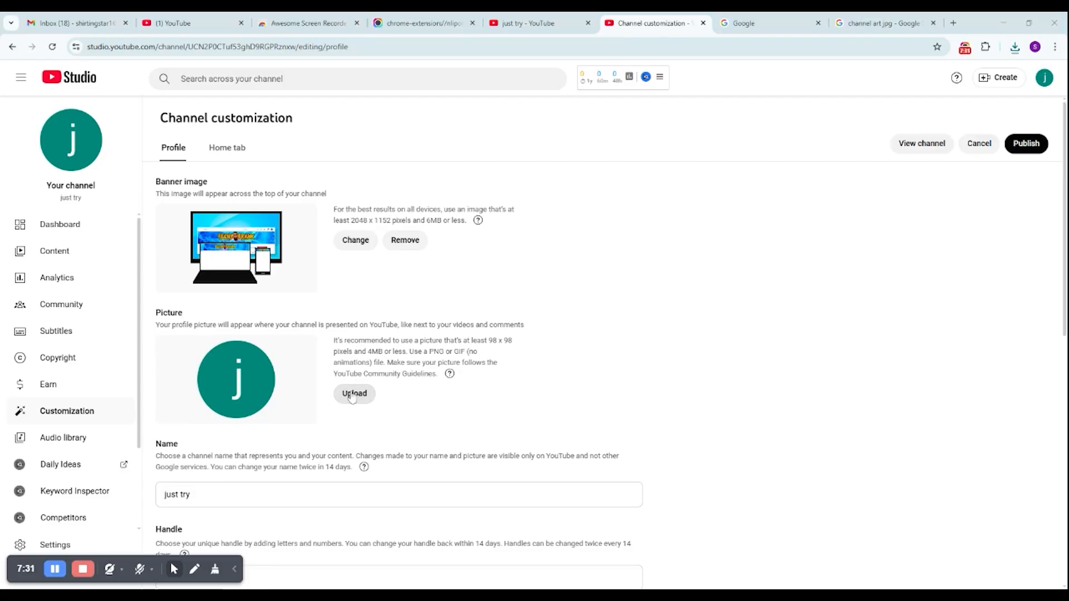
left_click(962, 567)
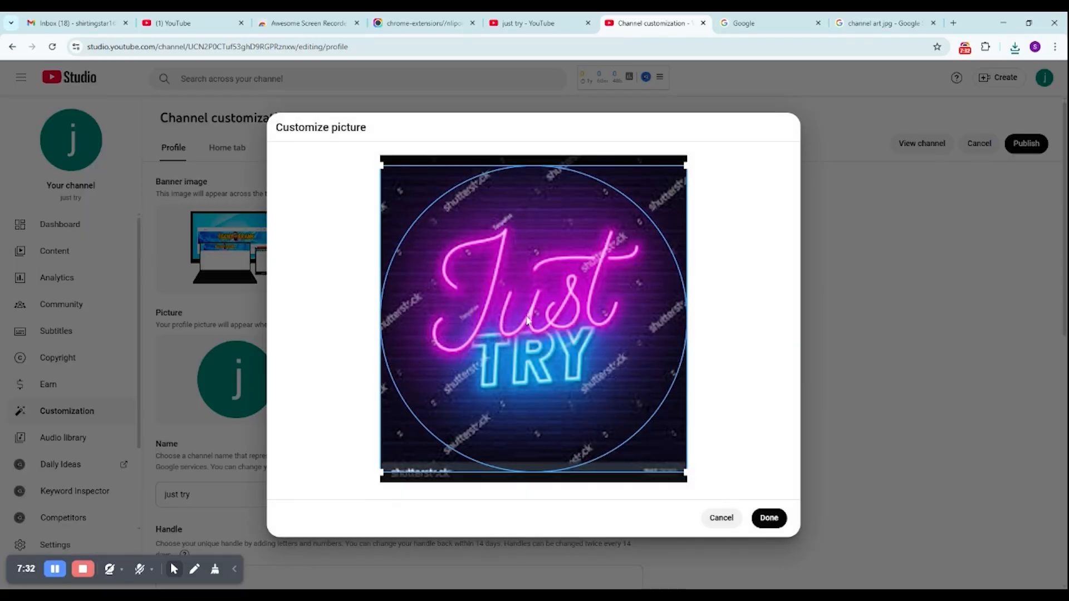
left_click(769, 518)
Step: Type test text into the channel description, then delete it, leaving the description empty
scroll(294, 360, "down", 4)
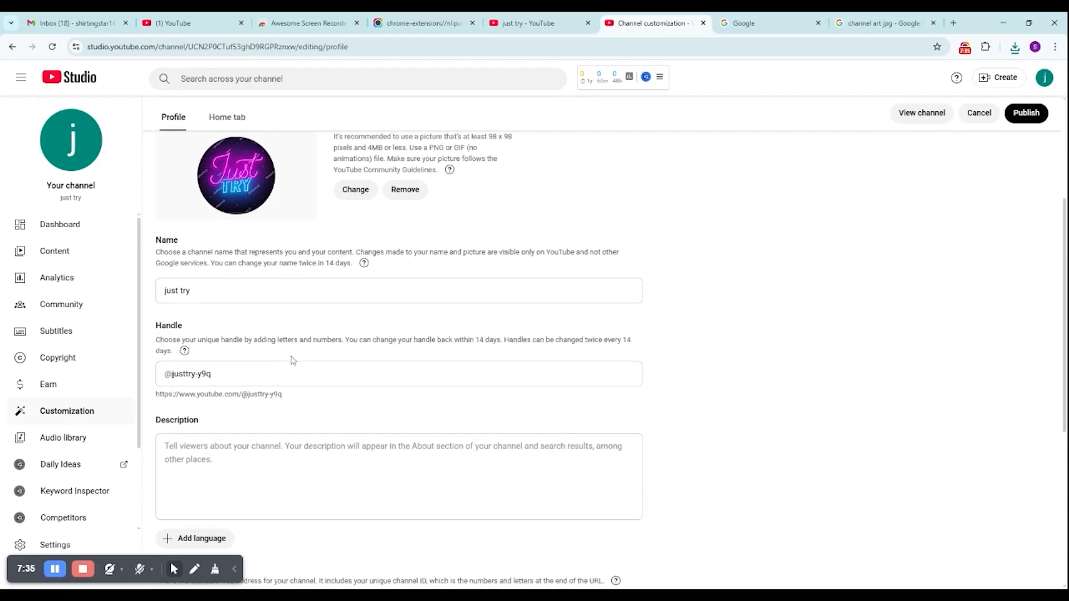
scroll(223, 267, "down", 2)
scroll(173, 240, "down", 2)
left_click(173, 239)
scroll(173, 239, "up", 1)
type("fdsfdfsdfsdfsd")
key("ctrl+a")
key("BackSpace")
scroll(314, 310, "down", 2)
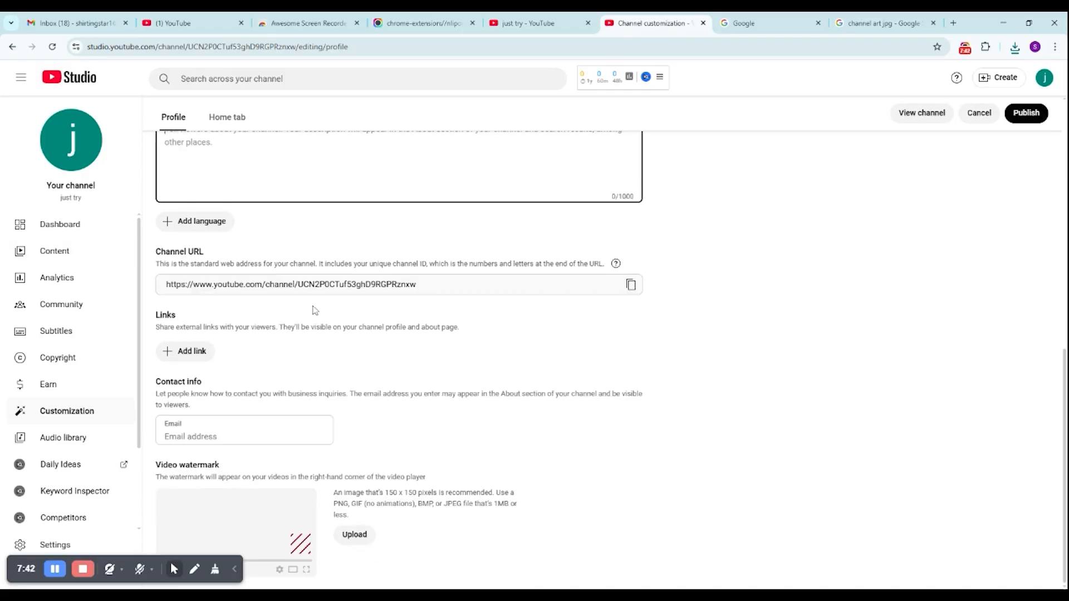
Step: Upload the neon Just TRY image as the video watermark
left_click(362, 542)
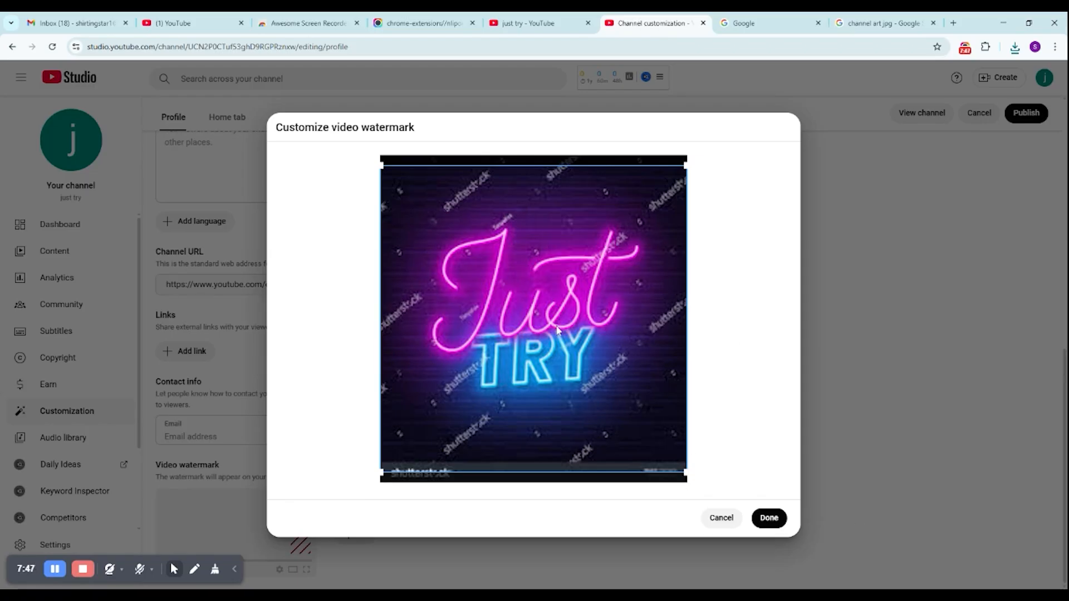
left_click(774, 519)
scroll(458, 373, "up", 10)
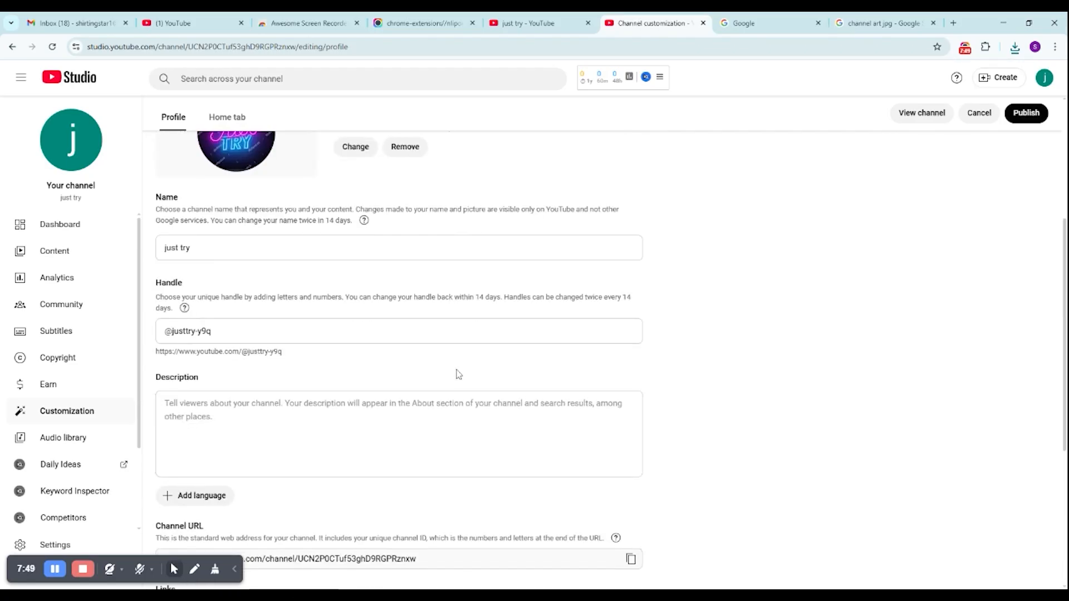
scroll(458, 373, "down", 5)
Step: Set the watermark display time to Entire video, then head to the Content page
left_click(339, 524)
scroll(346, 542, "down", 1)
left_click(341, 543)
scroll(390, 474, "up", 2)
left_click(58, 252)
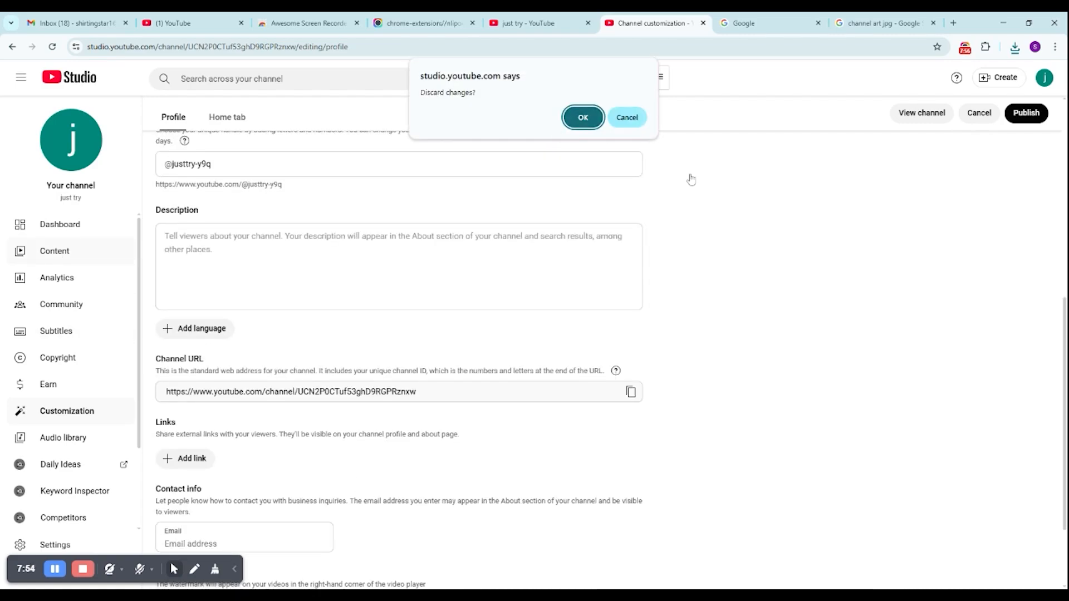
Step: Keep the changes, open Channel basic info and choose India as country of residence
left_click(630, 119)
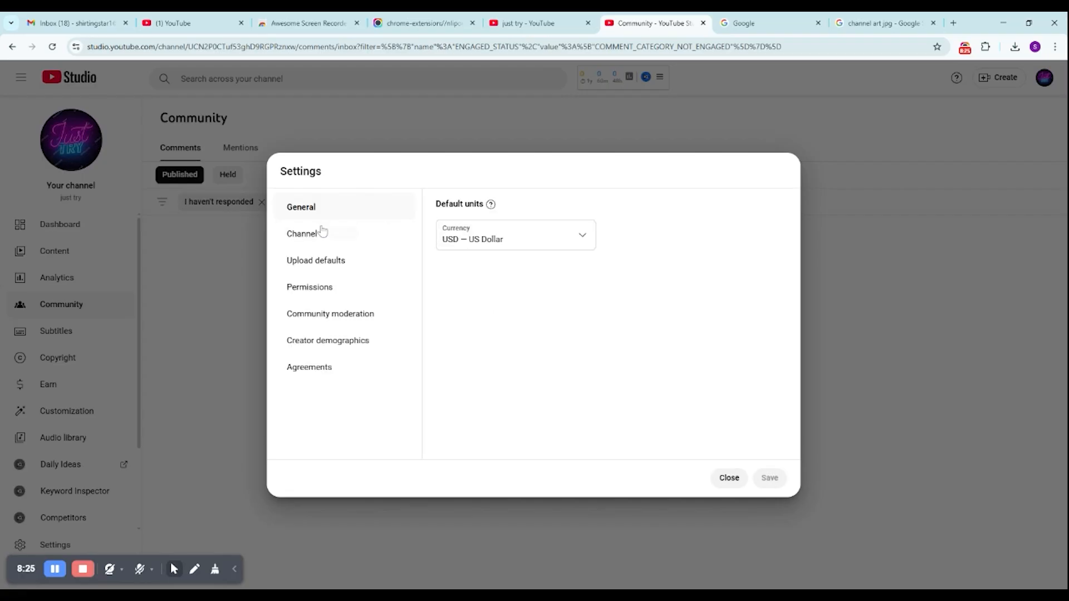
left_click(322, 233)
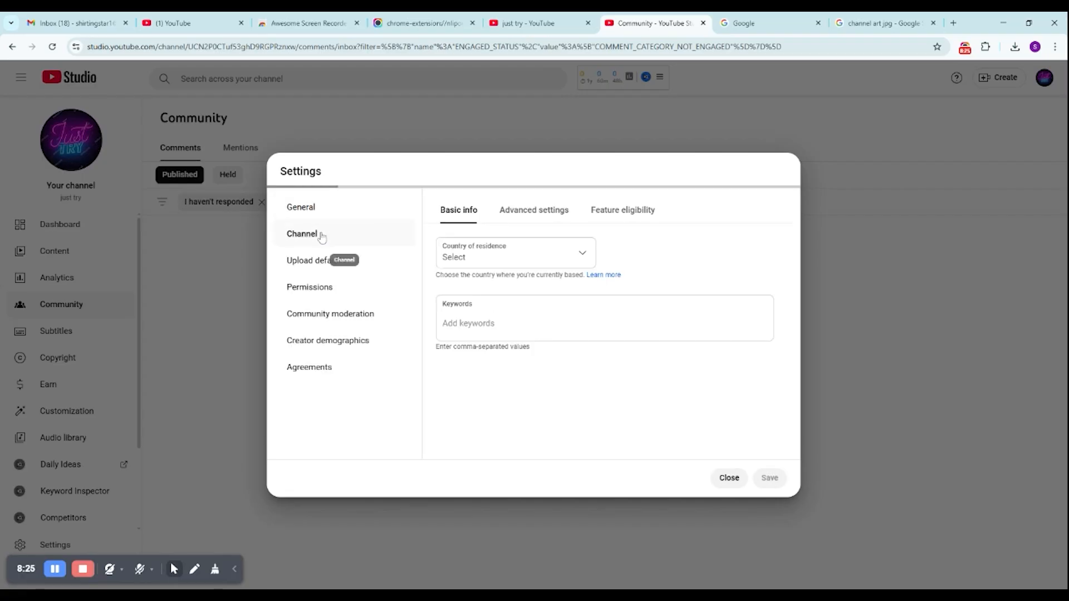
left_click(493, 257)
scroll(496, 490, "down", 20)
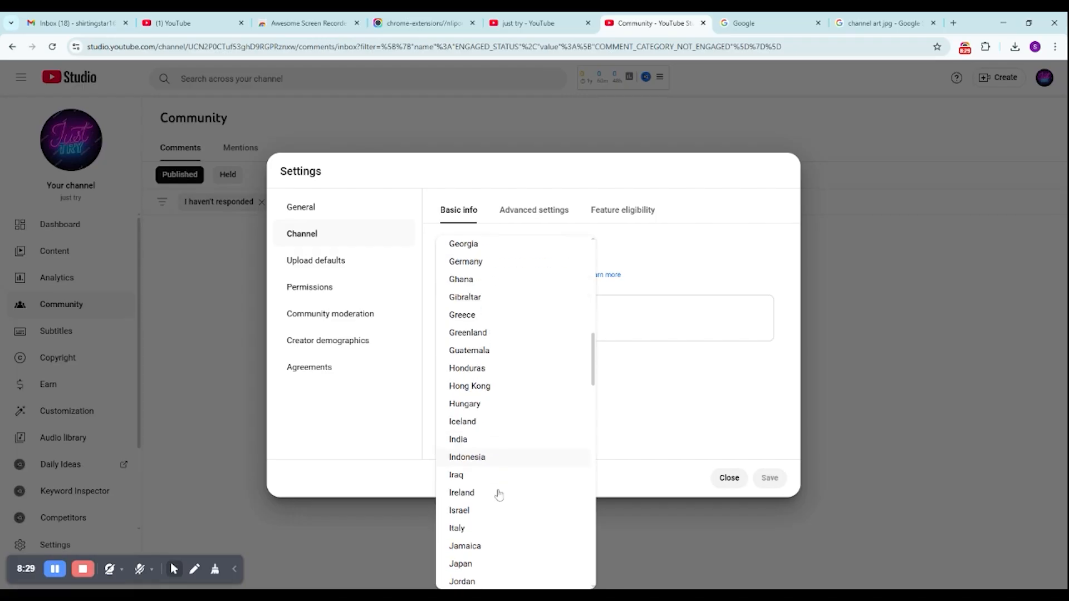
scroll(472, 475, "down", 5)
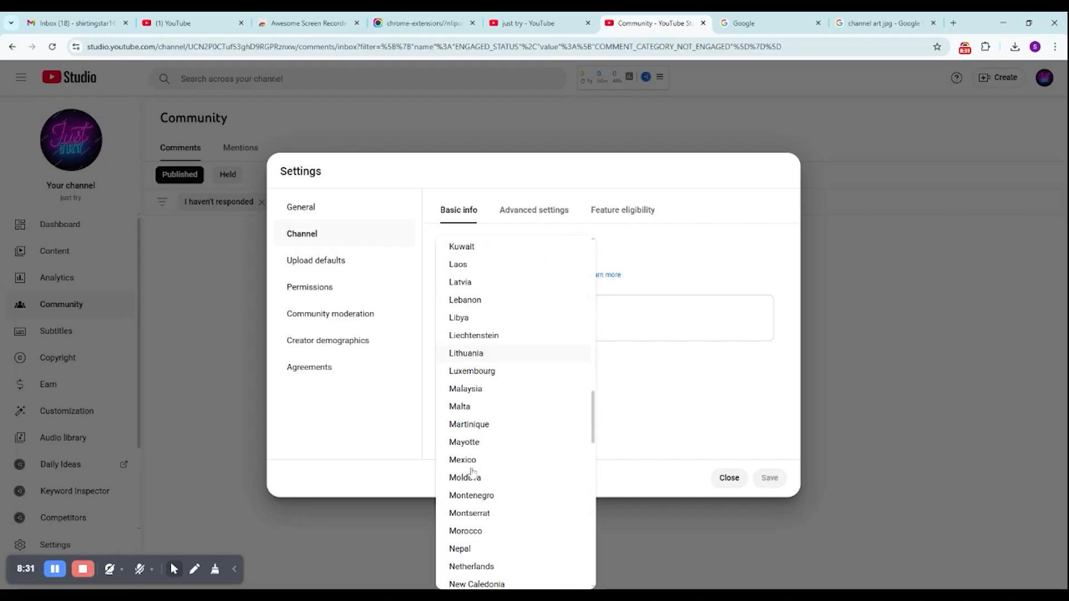
scroll(472, 474, "down", 1)
scroll(472, 446, "up", 8)
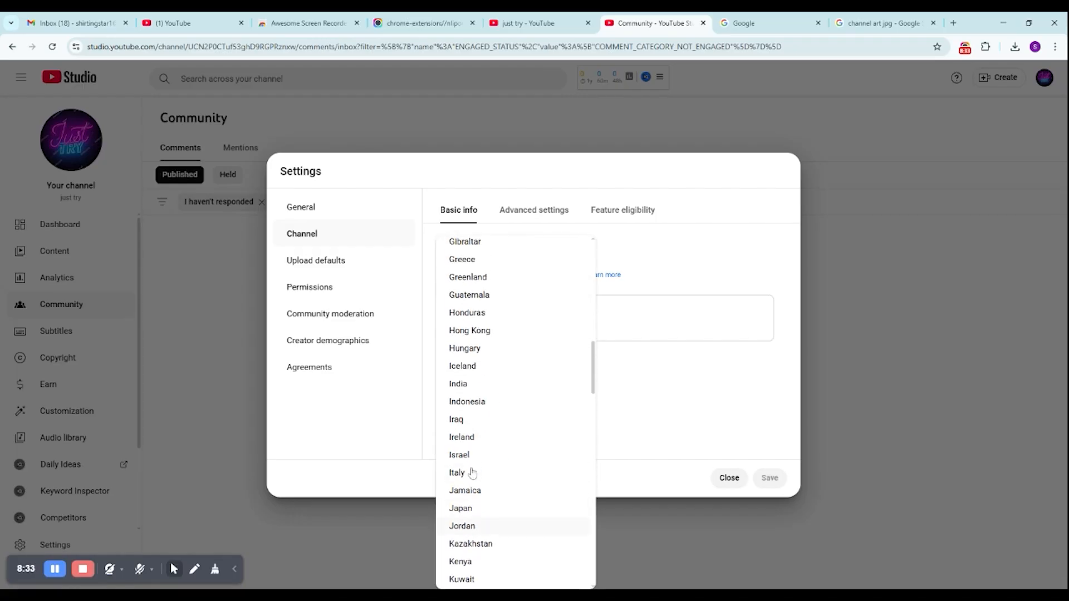
left_click(472, 394)
Step: Clear stray test text from the Keywords field
left_click(502, 323)
type("dsadsdsadd")
key("ctrl+a")
type("d")
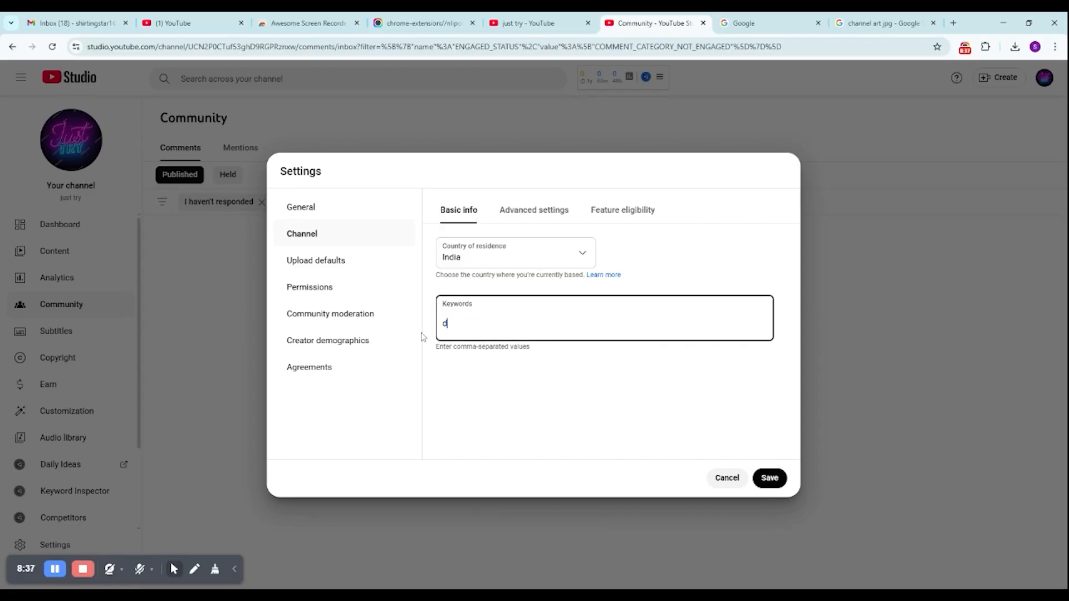
key("BackSpace")
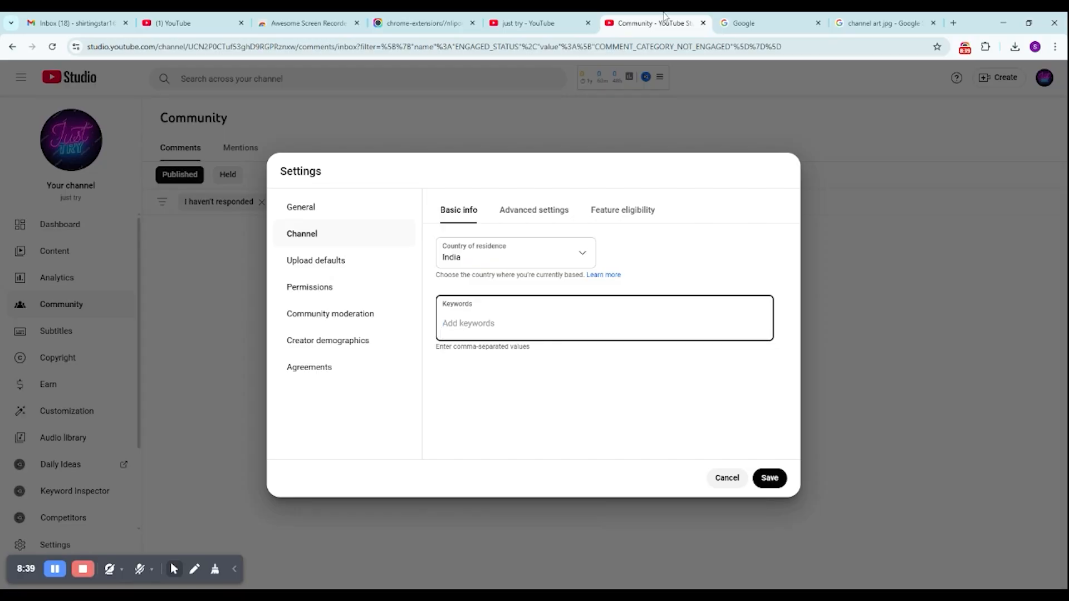
Step: Add the keywords funny channel, funny video and comedy video
type("funny channel")
key("Return")
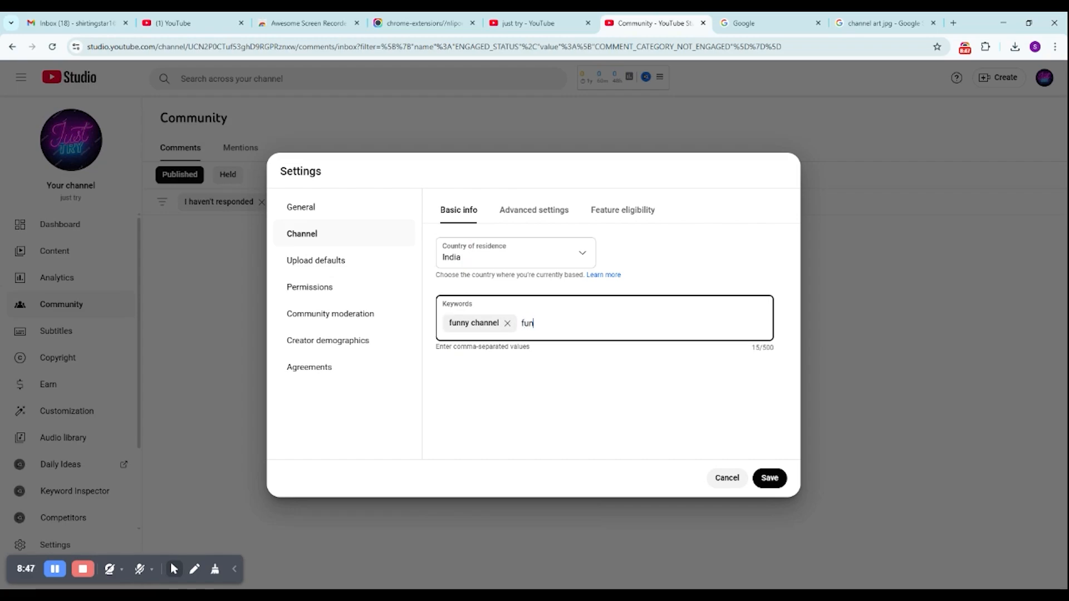
type("funny video")
key("Return")
type("co")
key("Return")
key("BackSpace")
key("BackSpace")
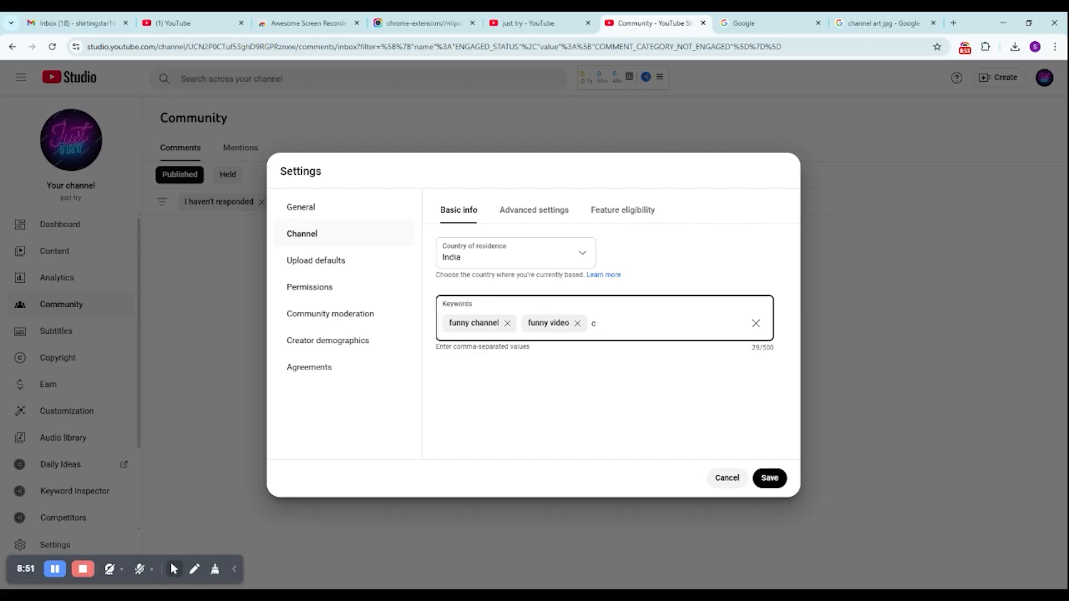
type("omedy video")
key("Return")
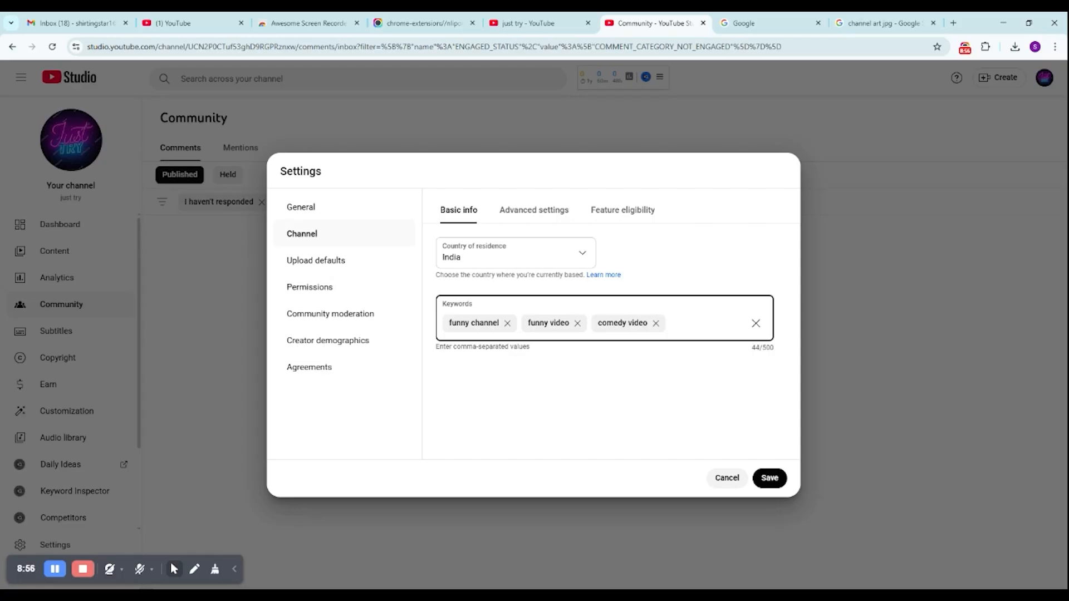
left_click(544, 216)
scroll(559, 349, "down", 1)
Step: Mark the channel not made for kids and expand the Intermediate and Advanced feature requirements
left_click(442, 313)
scroll(501, 346, "down", 6)
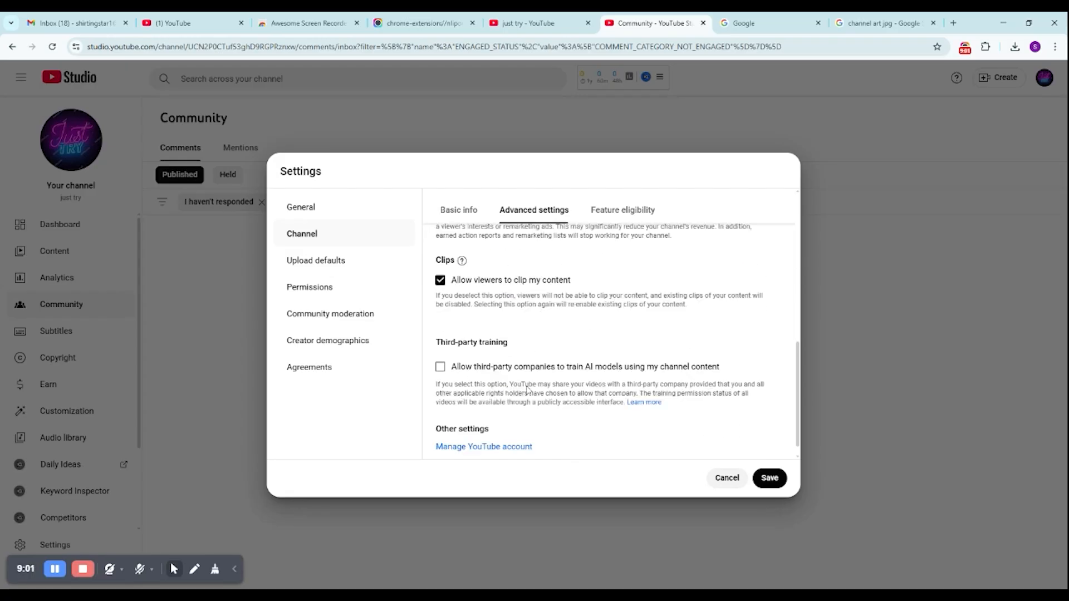
left_click(613, 211)
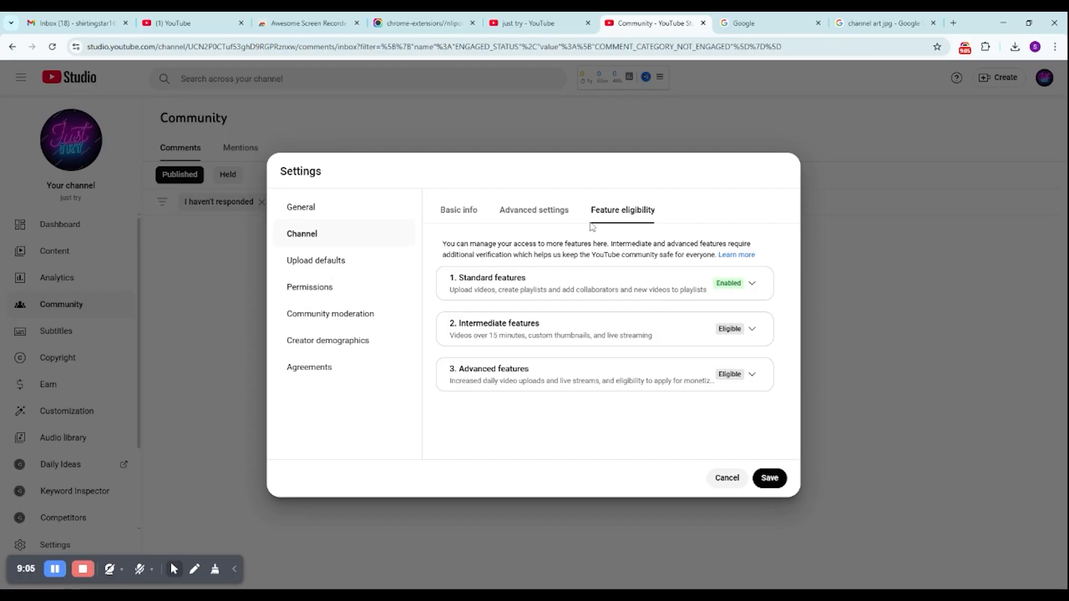
left_click(753, 329)
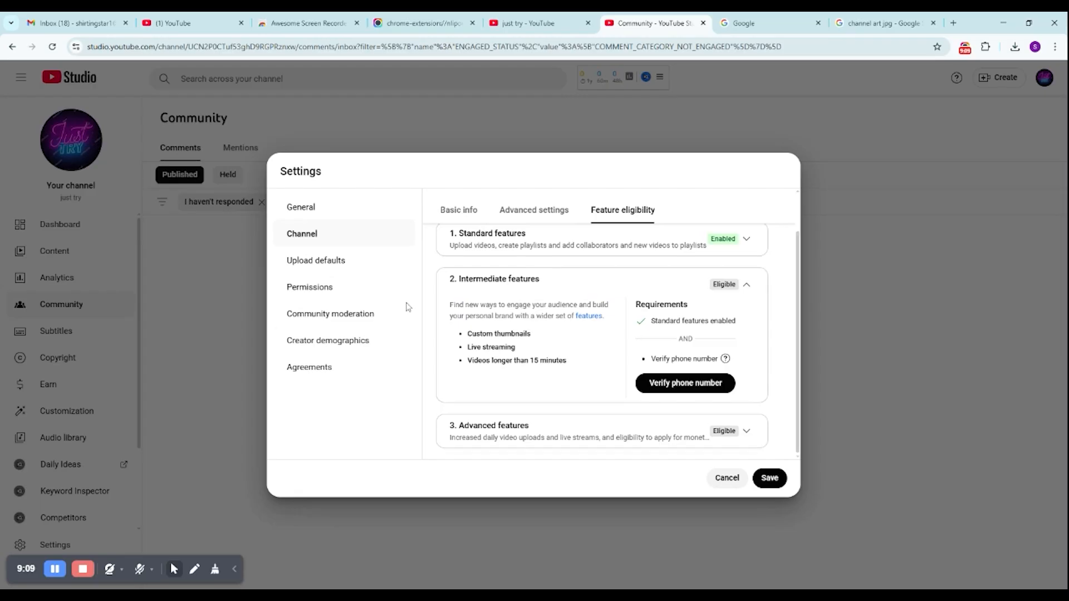
left_click(747, 431)
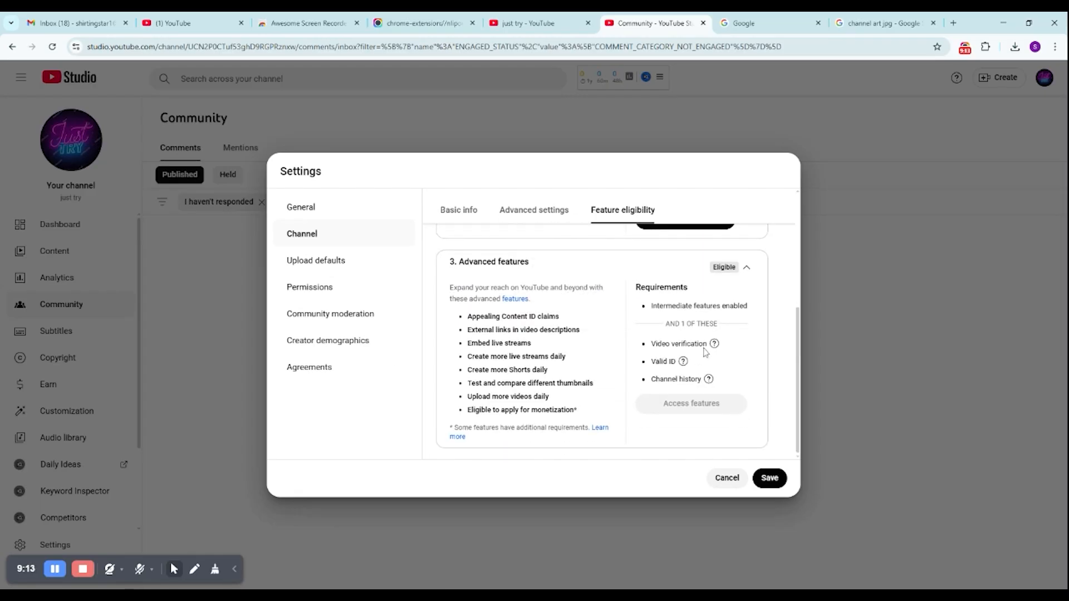
mouse_move(714, 345)
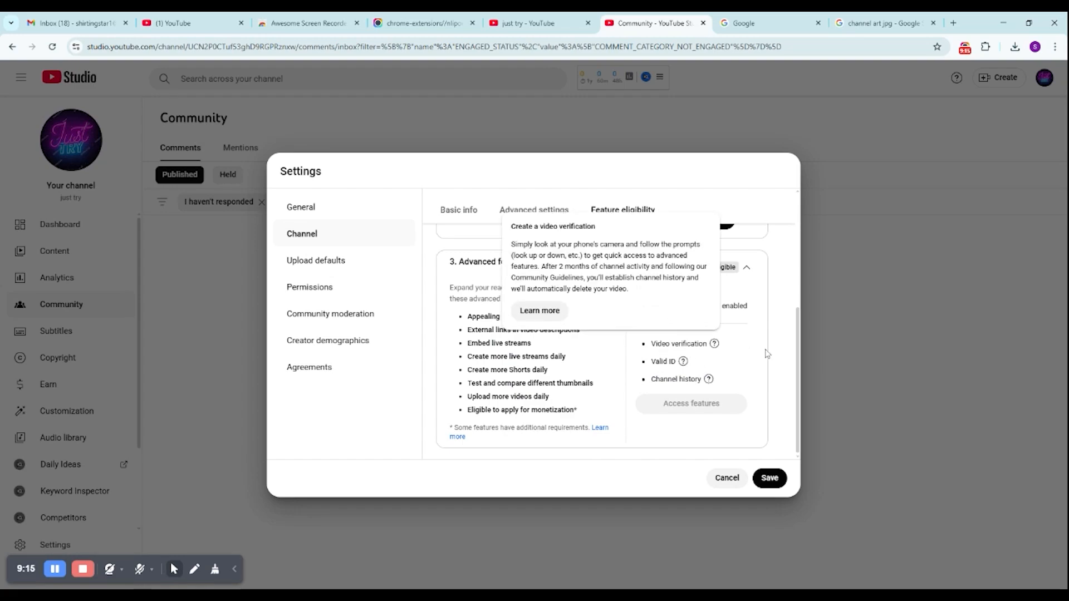
scroll(671, 359, "up", 5)
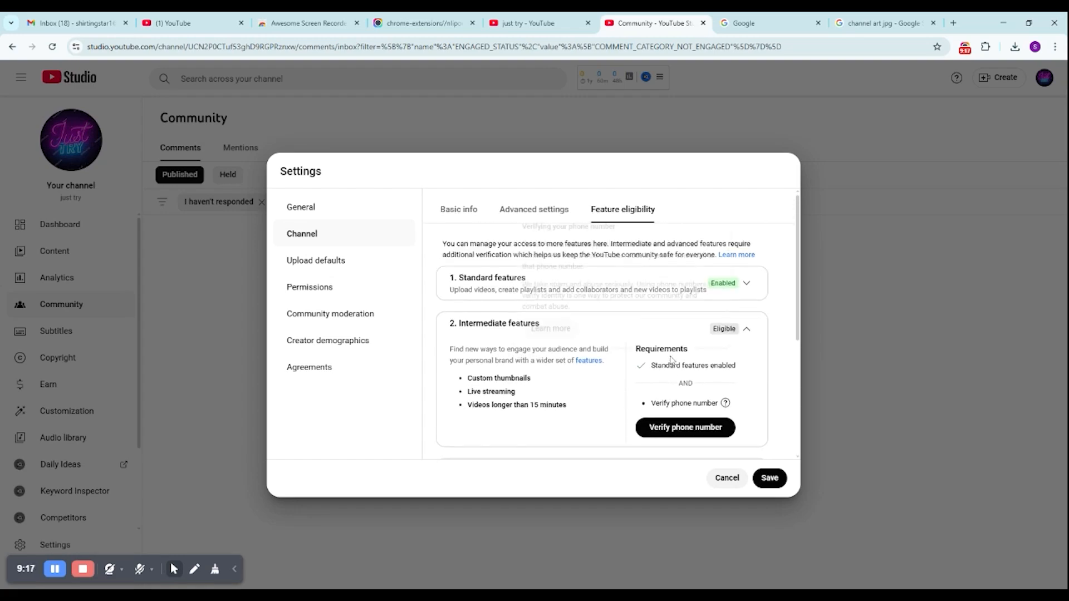
left_click(535, 211)
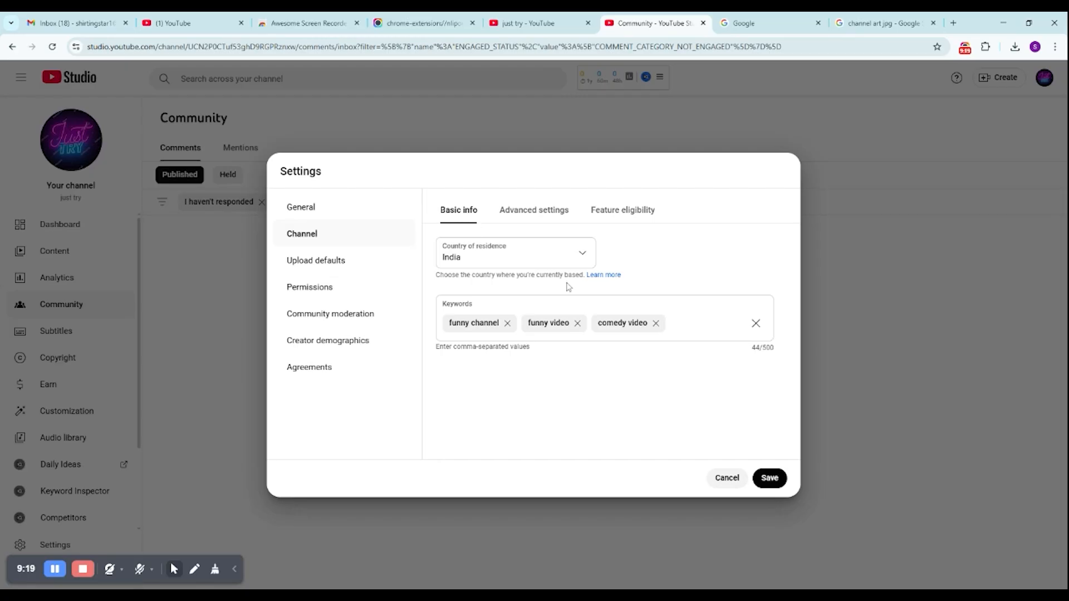
Step: Save the country India and keywords settings, then view the 'just try' channel's public page
left_click(770, 479)
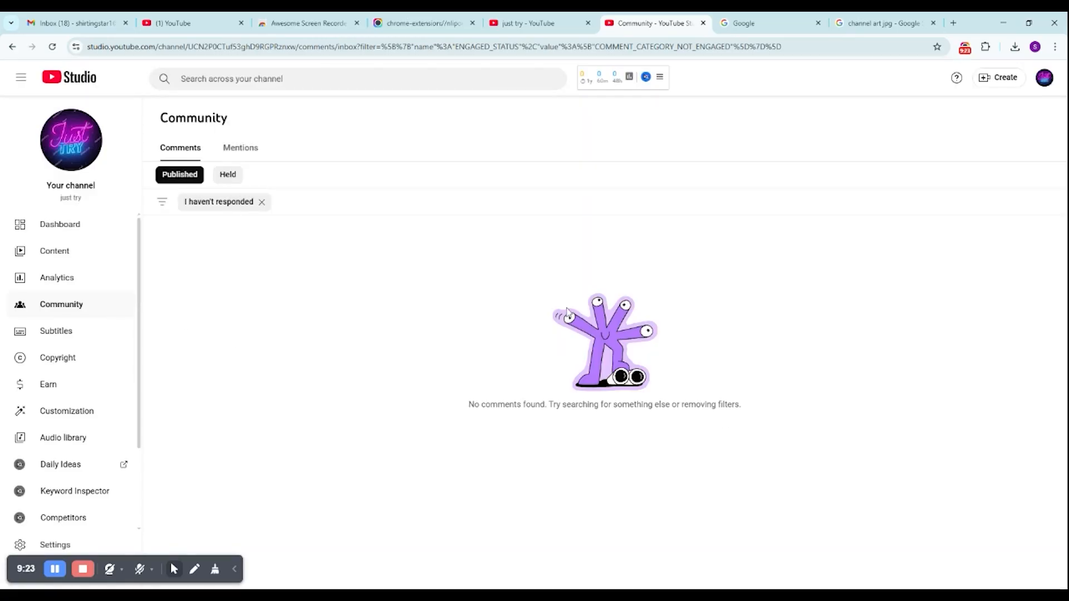
left_click(1034, 77)
left_click(941, 146)
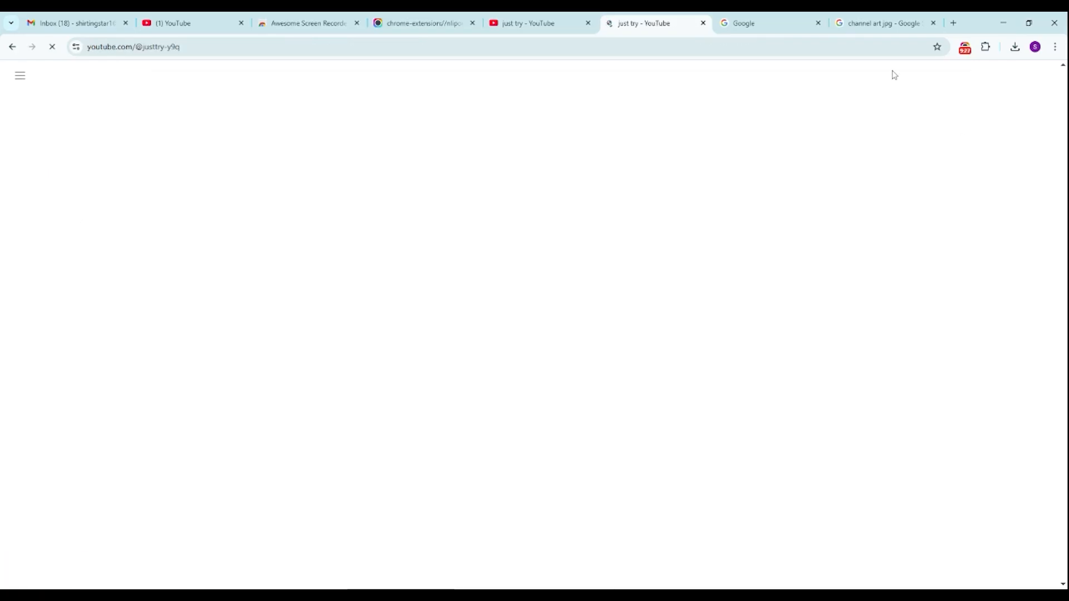